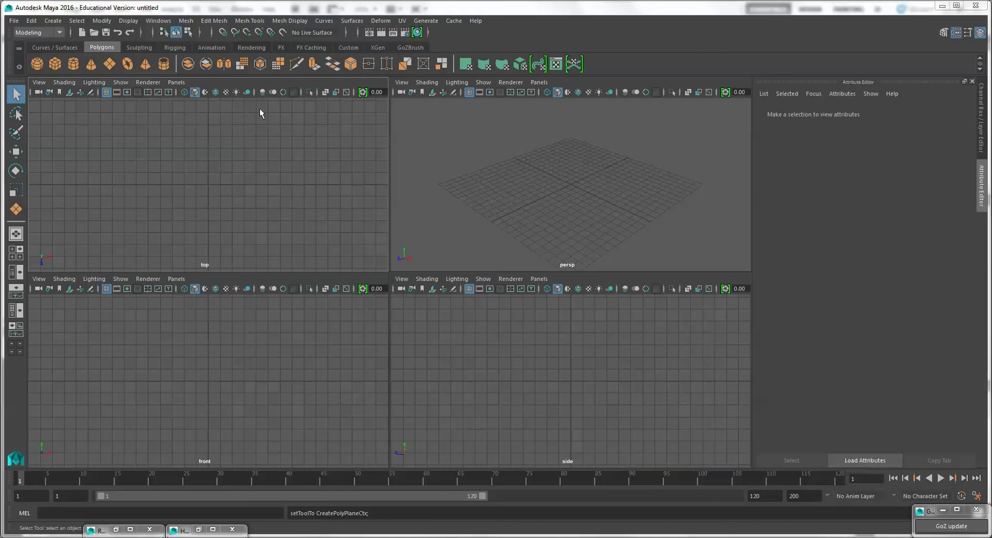
# Draw a front-view polygon plane sized 25.733 × 12.198 with 1×2 subdivisions.
pyautogui.click(107, 64)
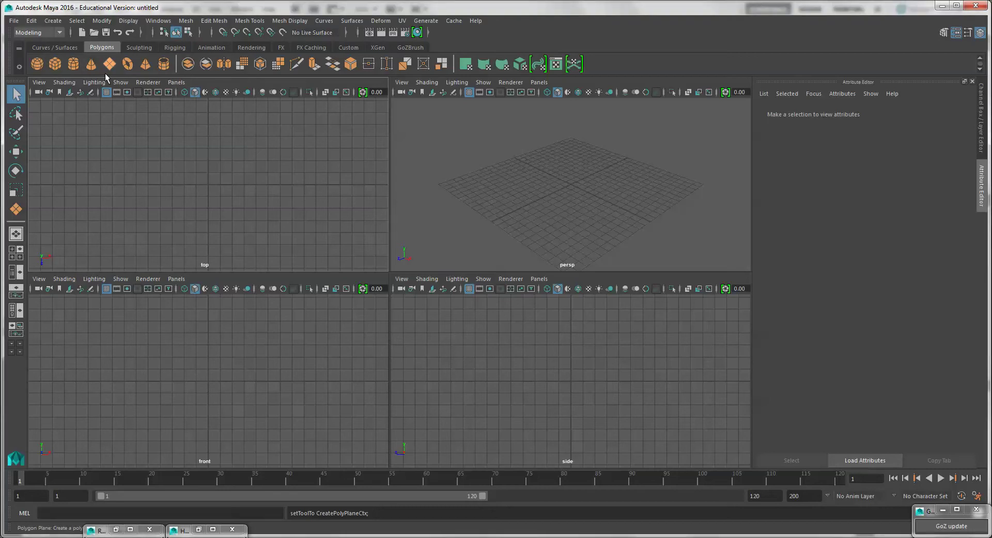
pyautogui.moveTo(54, 310)
pyautogui.mouseDown()
pyautogui.moveTo(65, 341)
pyautogui.moveTo(362, 455)
pyautogui.mouseUp()
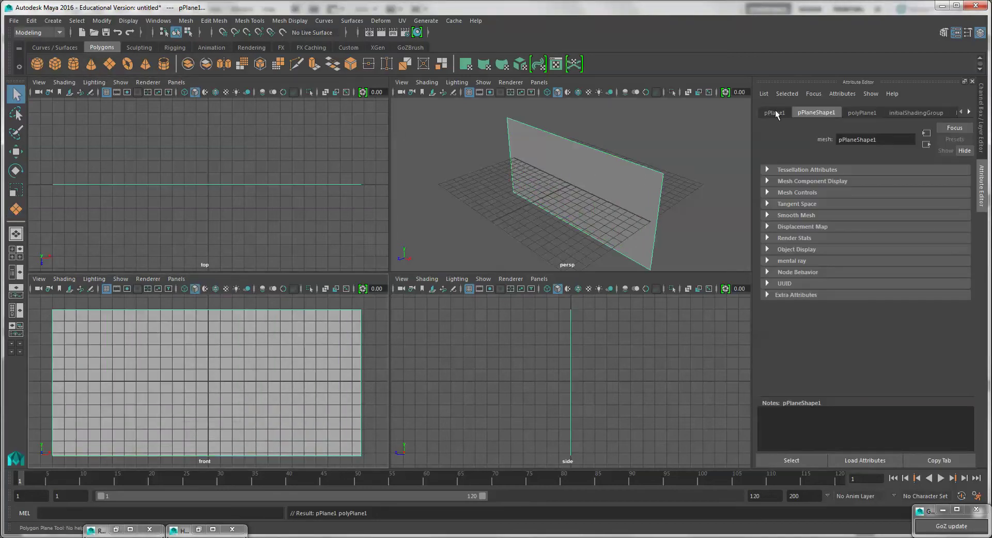
pyautogui.click(776, 113)
pyautogui.doubleClick(875, 139)
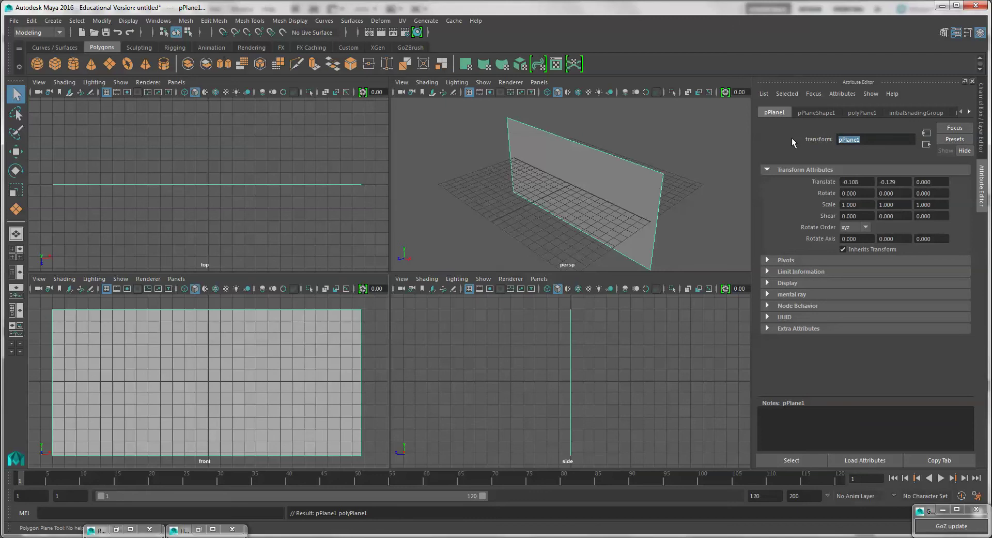
pyautogui.write('wall')
pyautogui.click(867, 113)
pyautogui.write('2')
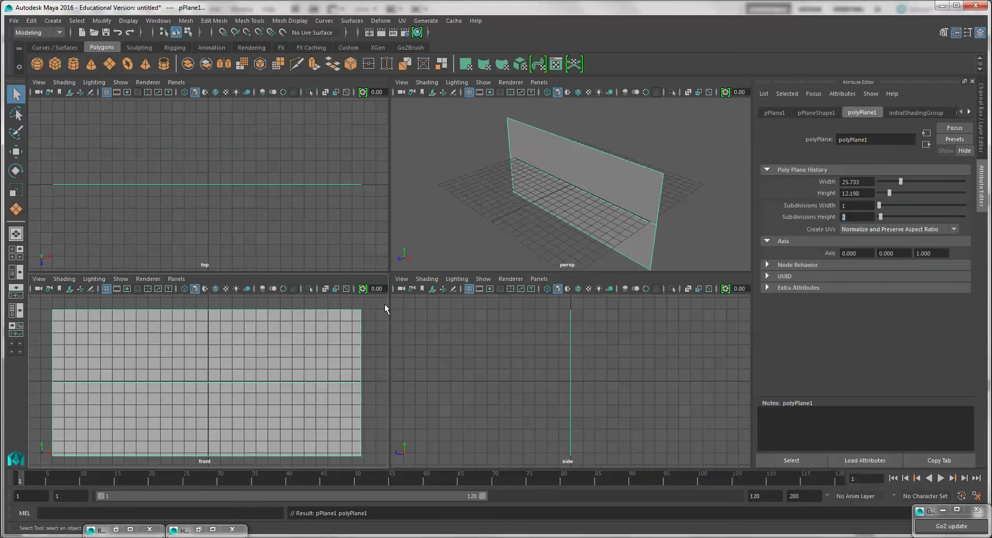
pyautogui.click(581, 163)
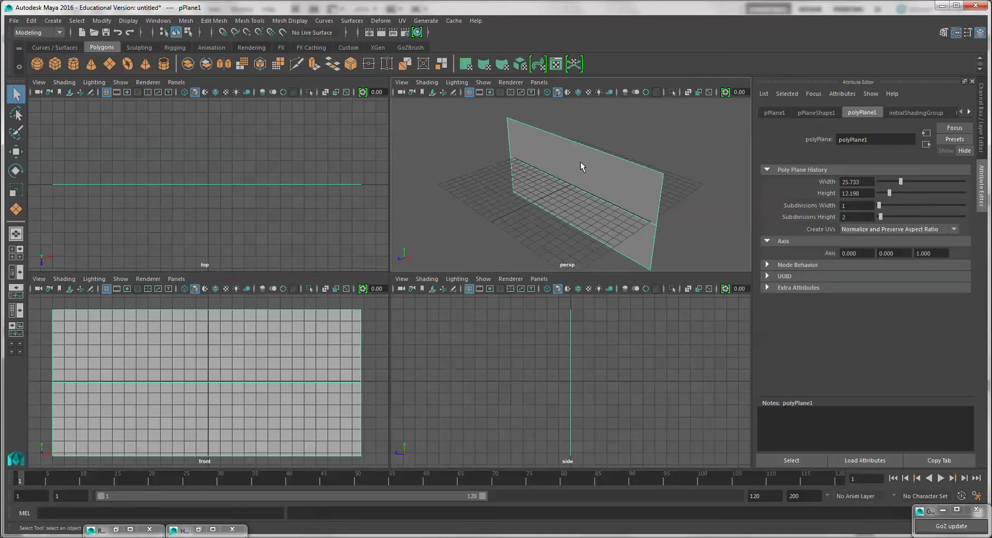
# Assign the plane a new Lambert material named 'stone' and bring up the stone texture photo.
pyautogui.rightClick(581, 161)
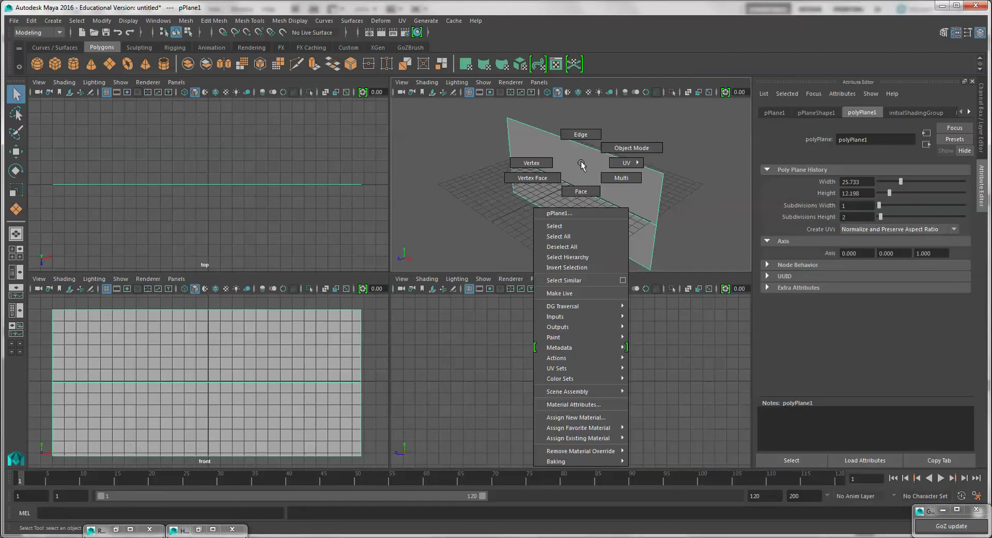
pyautogui.click(584, 417)
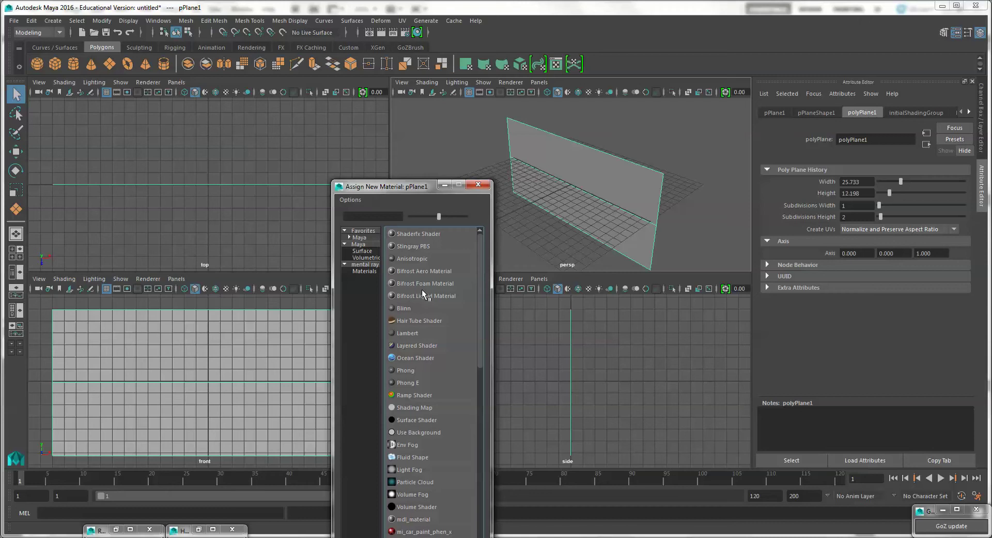
pyautogui.click(409, 332)
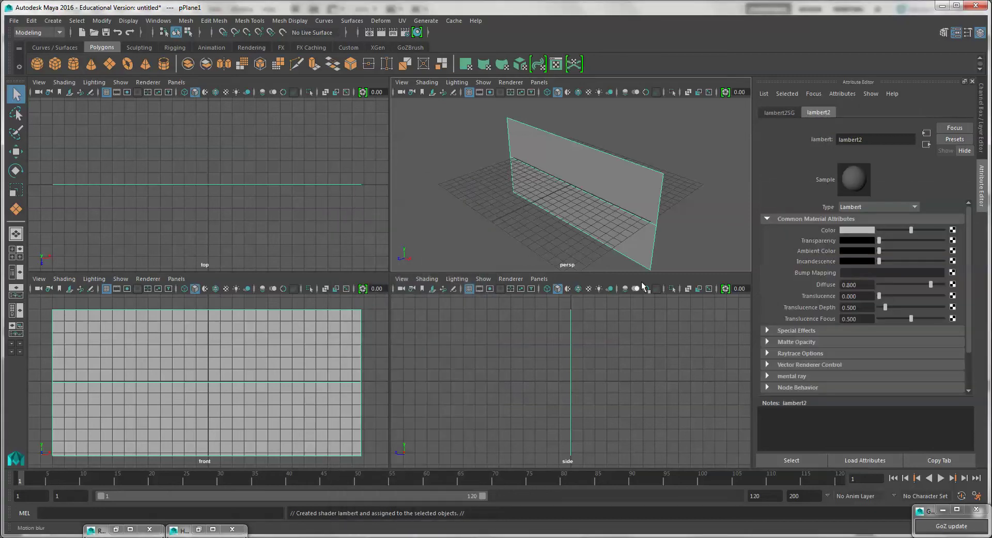
pyautogui.moveTo(874, 139); pyautogui.dragTo(810, 145)
pyautogui.write('stone')
pyautogui.press('Return')
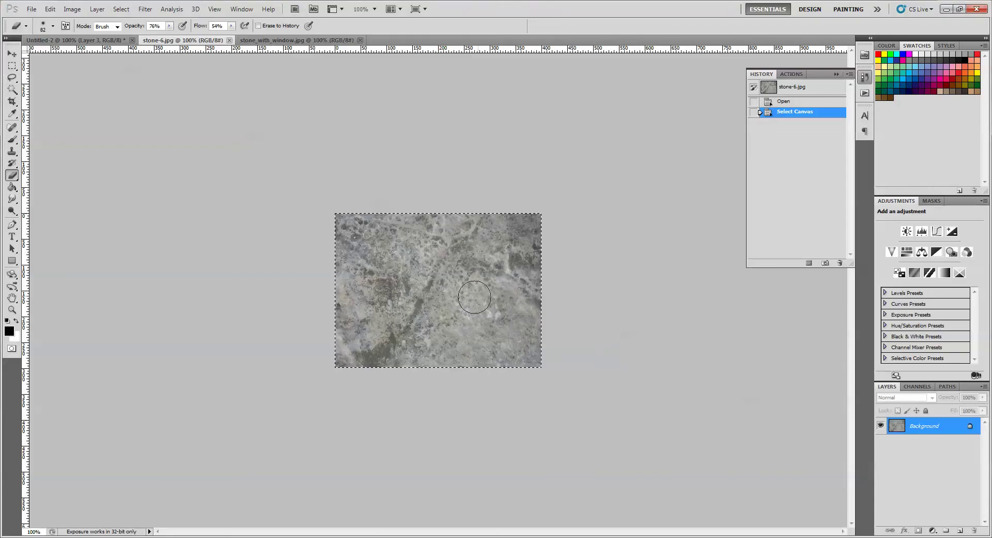
pyautogui.click(238, 537)
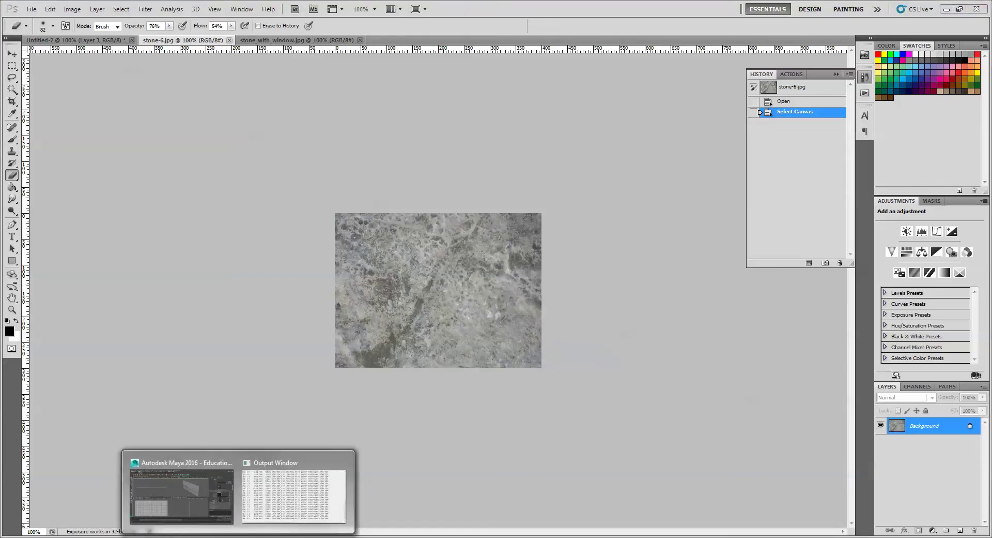
# Load stone-6.jpg as a File texture on the stone material's Color.
pyautogui.click(181, 493)
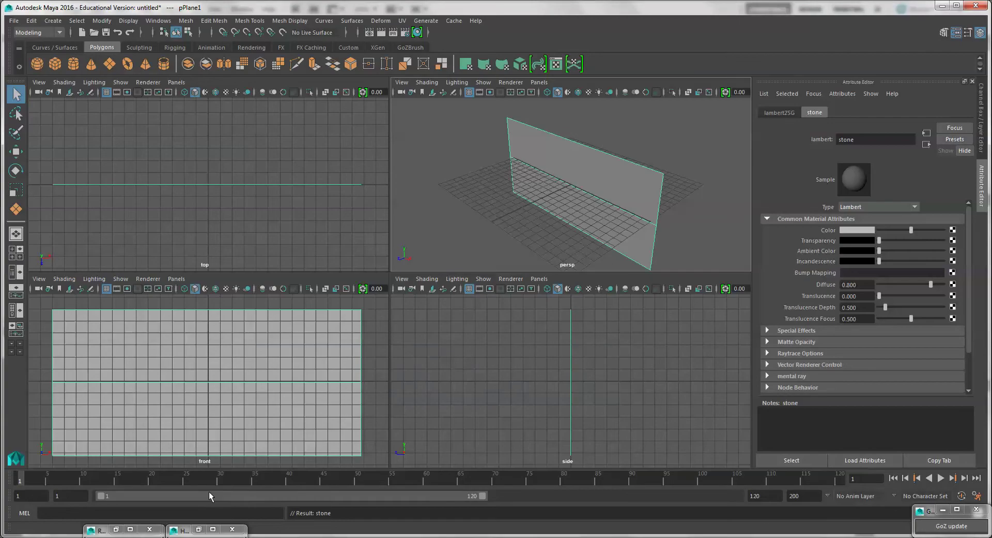
pyautogui.click(953, 231)
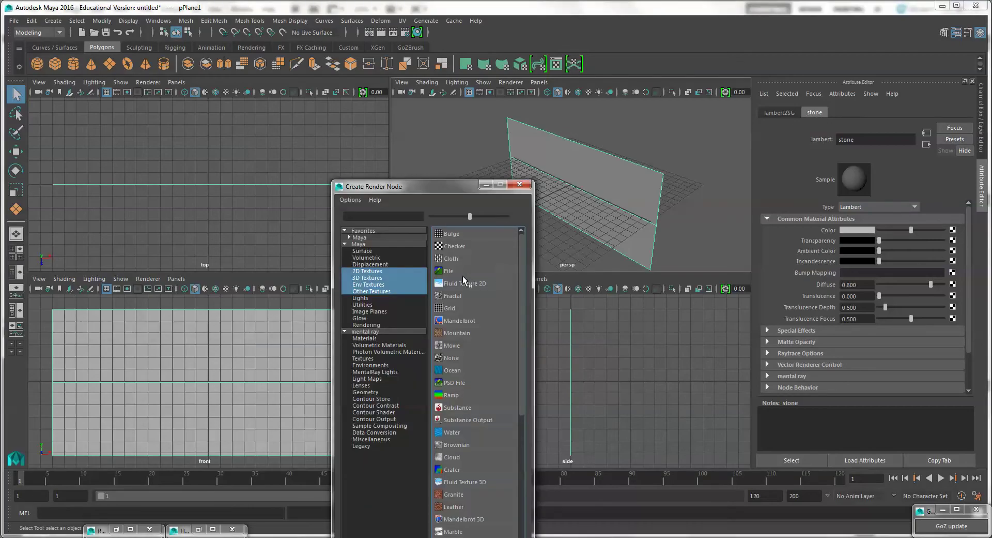
pyautogui.click(459, 272)
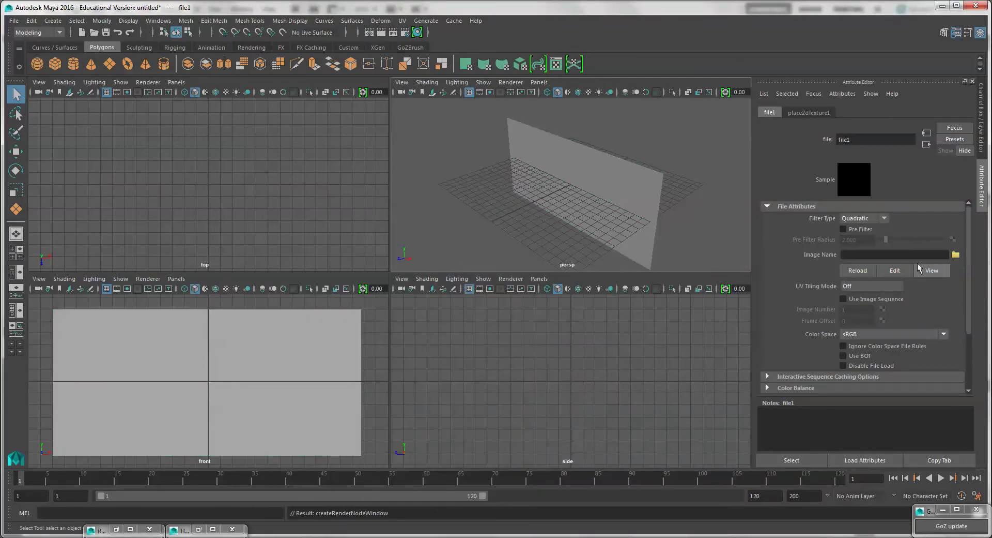
pyautogui.click(956, 255)
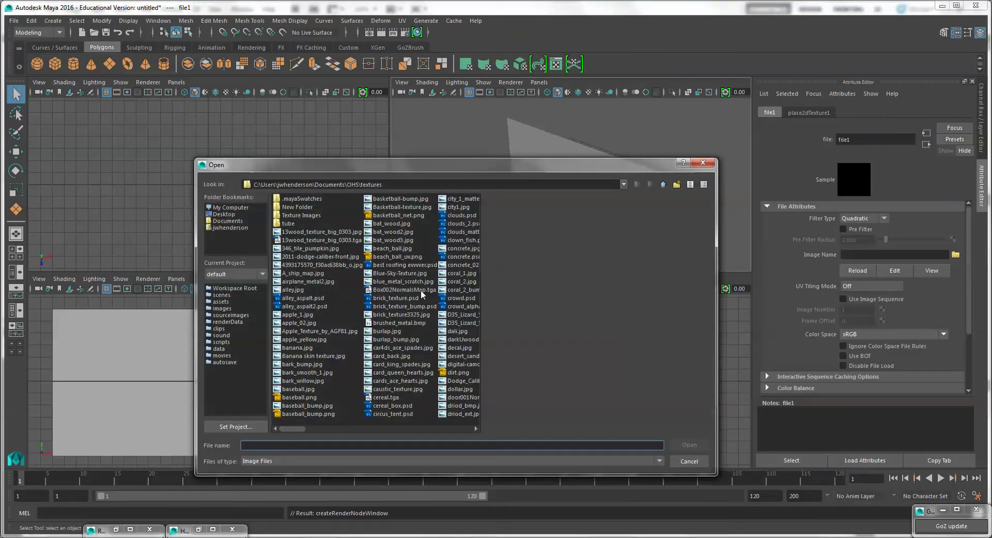
pyautogui.write('star_field.jpg')
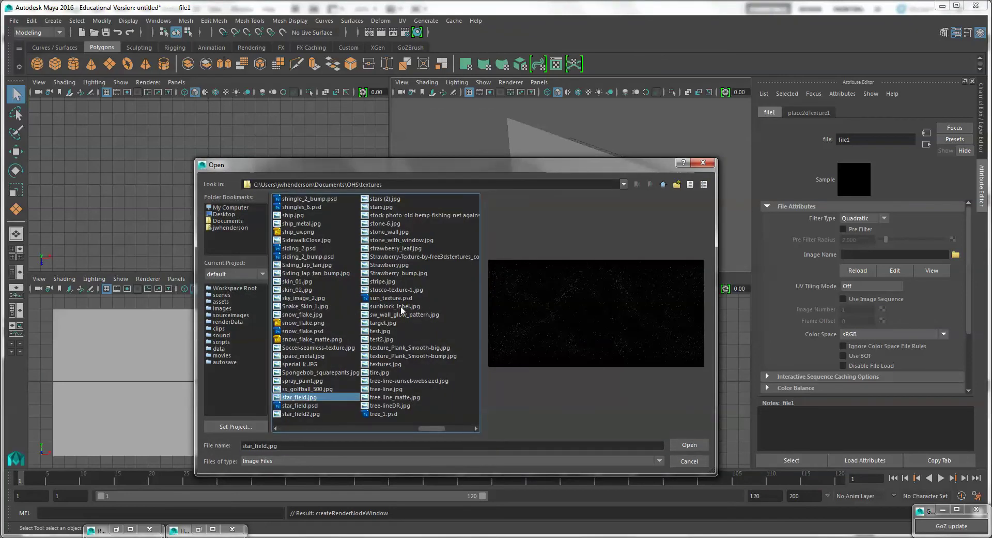
pyautogui.click(384, 223)
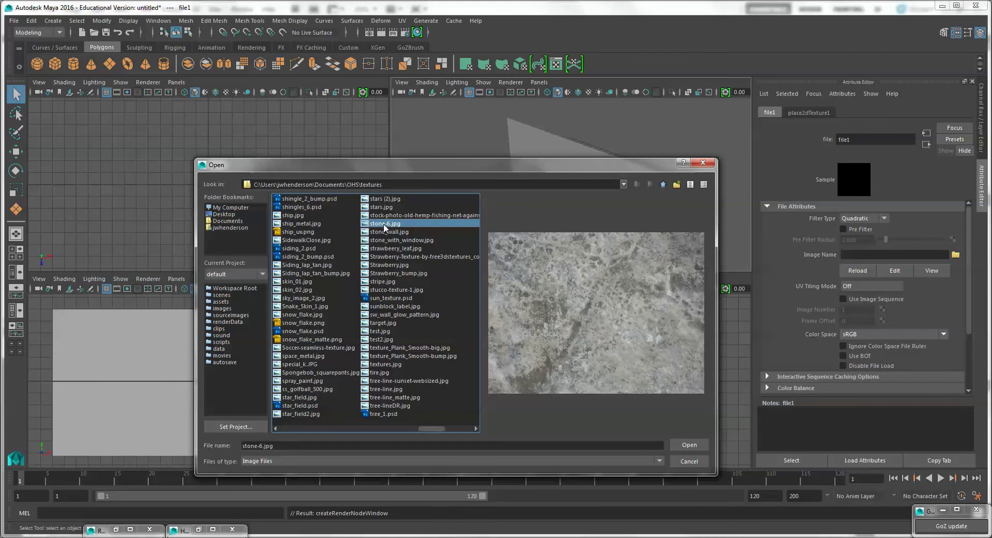
pyautogui.click(686, 443)
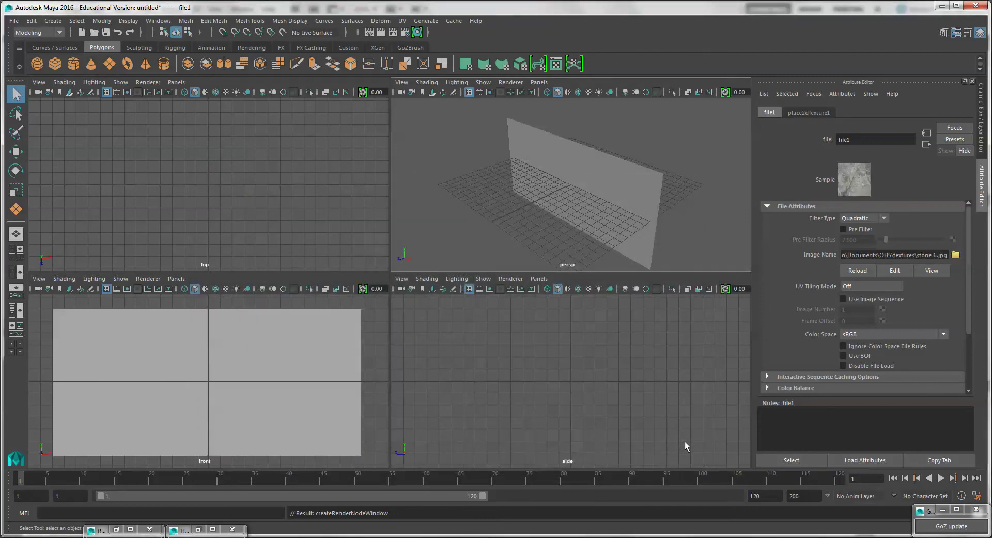
pyautogui.click(595, 169)
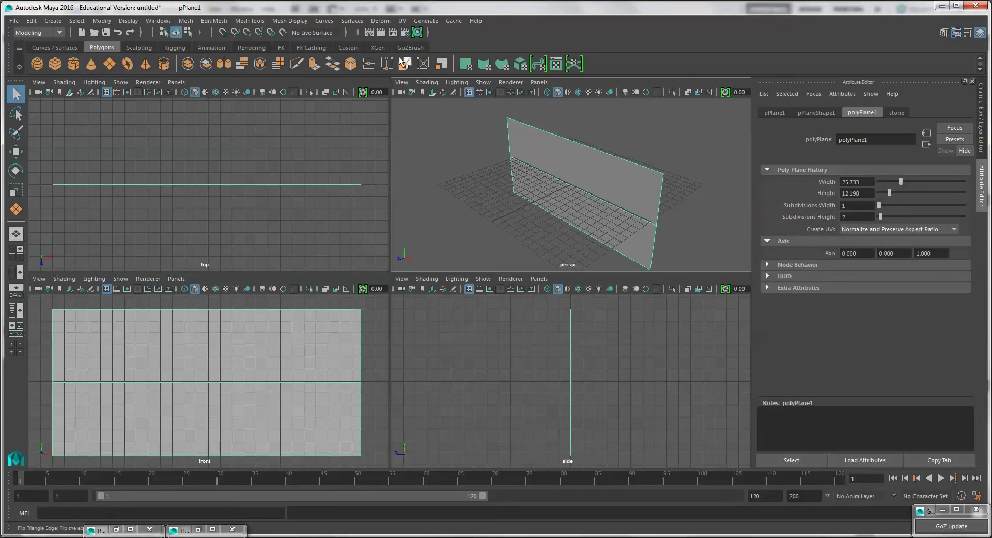
# Apply a planar UV projection to the wall and turn on textured viewport display.
pyautogui.click(403, 20)
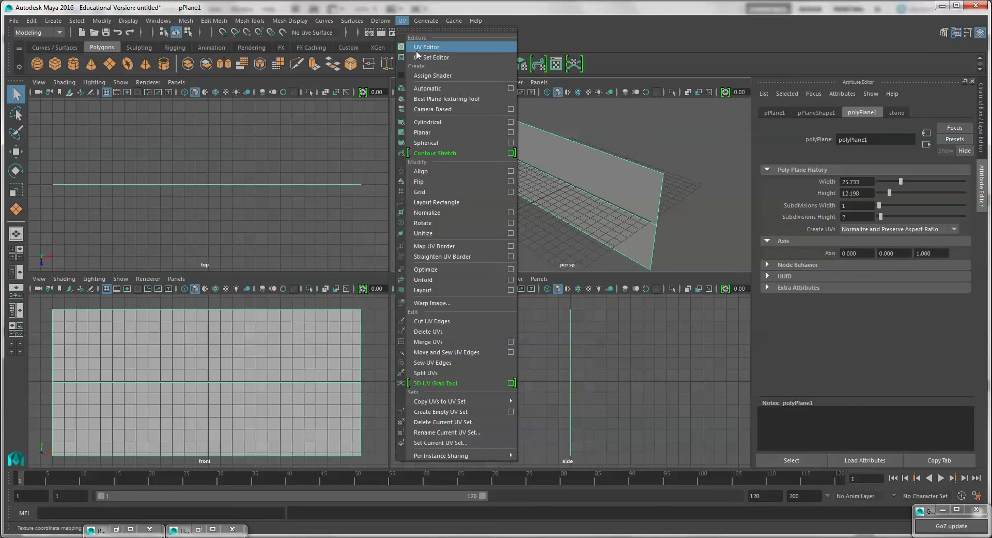
pyautogui.click(451, 131)
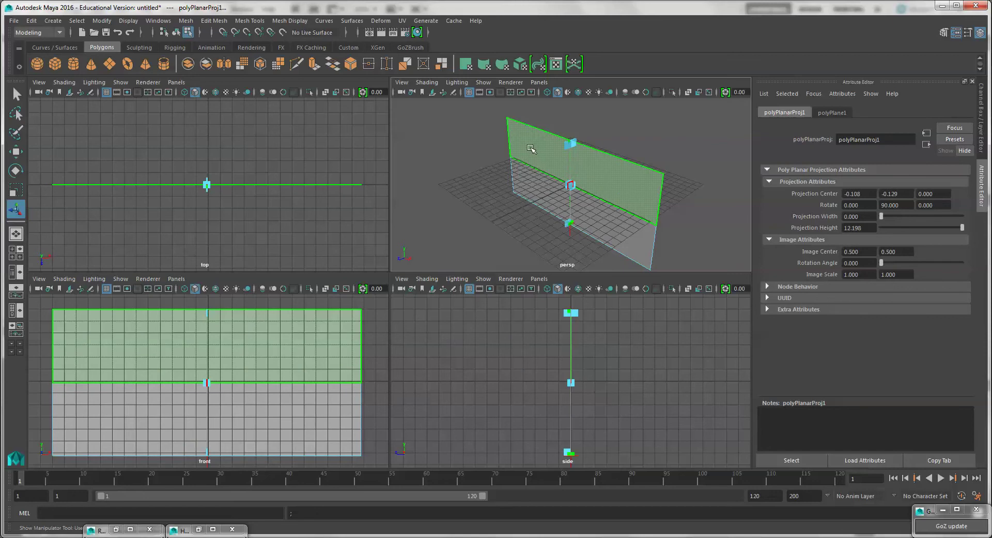
pyautogui.click(589, 92)
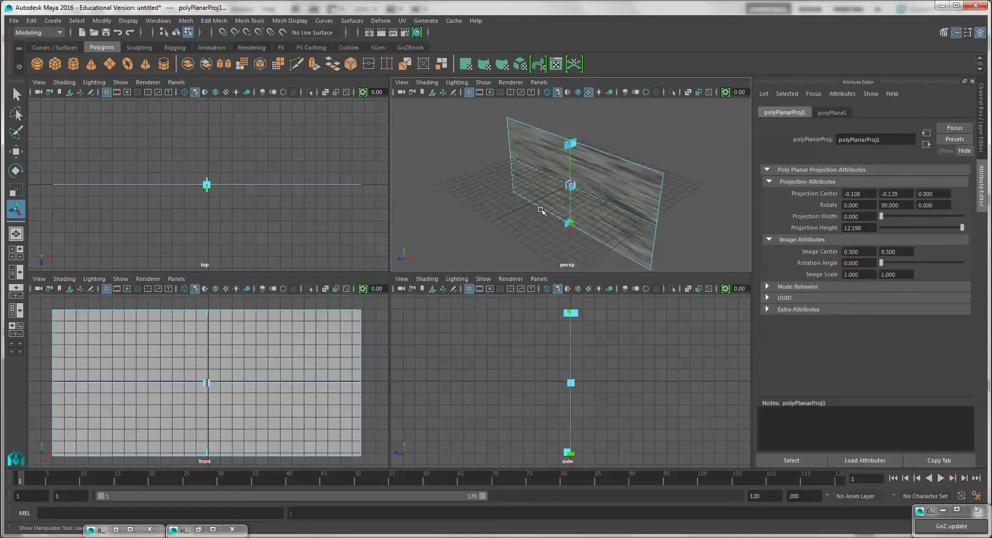
pyautogui.click(400, 26)
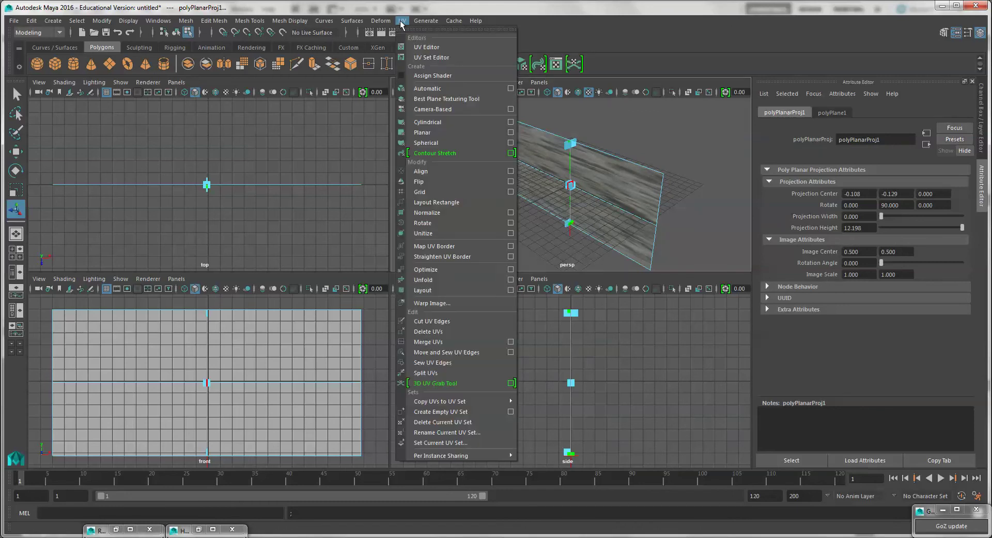
pyautogui.click(423, 48)
# Scale the planar projection up, widen it along X and shorten it along Y.
pyautogui.moveTo(442, 122); pyautogui.dragTo(370, 79)
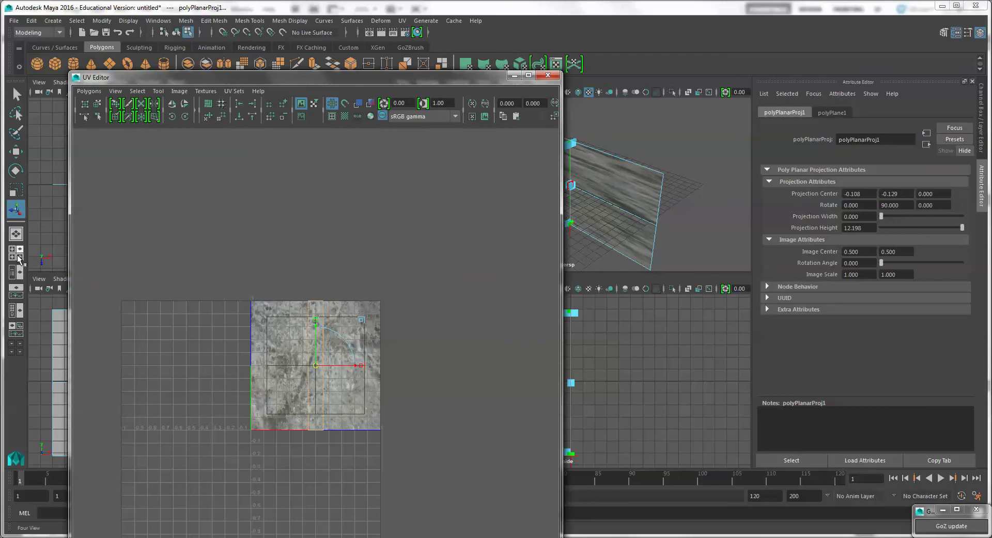
pyautogui.click(16, 190)
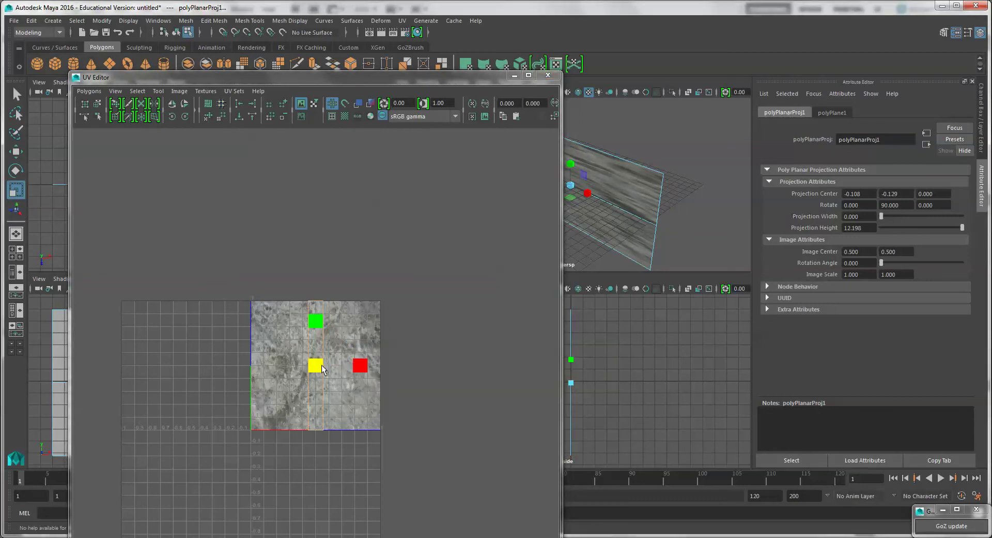
pyautogui.moveTo(322, 369); pyautogui.dragTo(469, 246)
pyautogui.moveTo(481, 84); pyautogui.dragTo(362, 91)
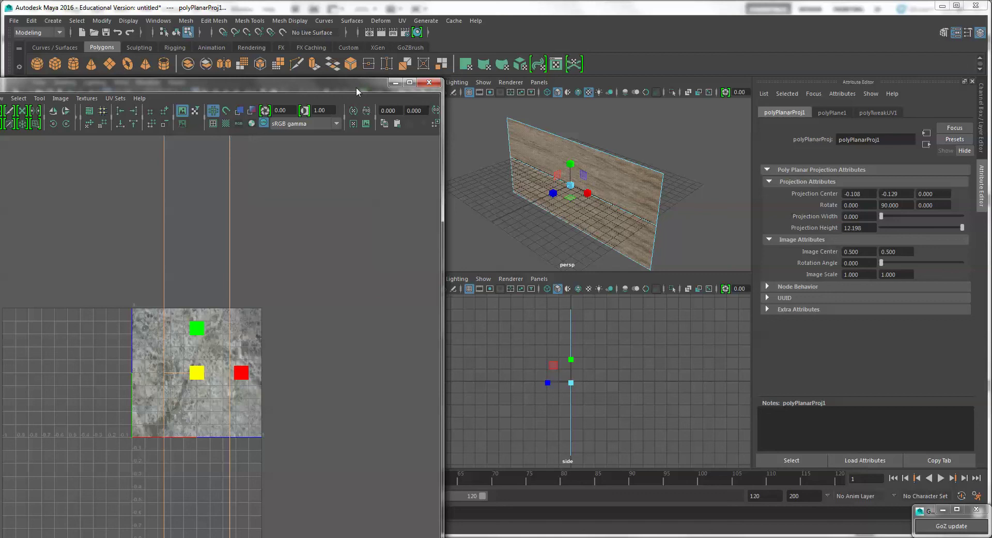
pyautogui.moveTo(264, 375)
pyautogui.mouseDown()
pyautogui.moveTo(302, 383)
pyautogui.moveTo(238, 382)
pyautogui.mouseUp()
pyautogui.moveTo(200, 335); pyautogui.dragTo(202, 368)
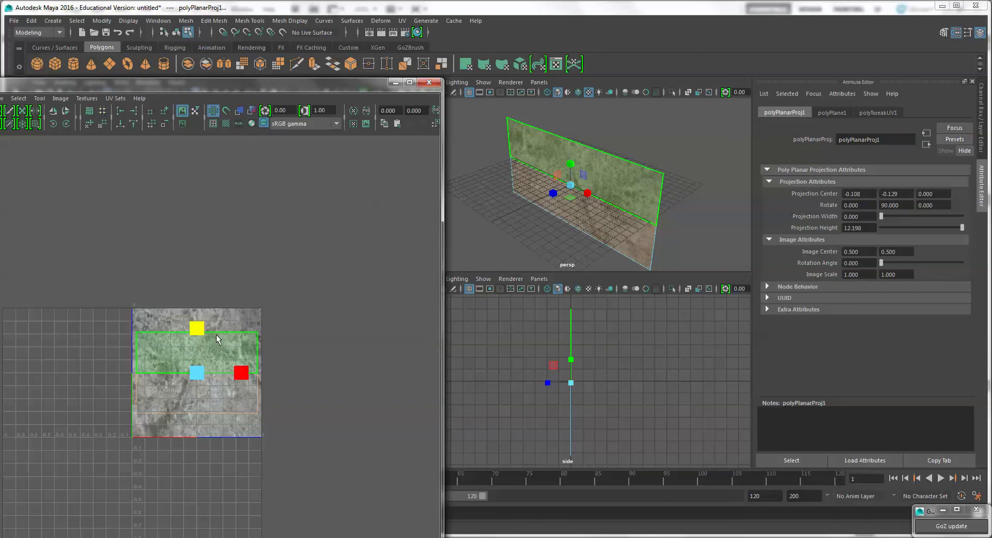
# Give the wall's upper face a new Blinn material named 'window', then view stone_with_window.
pyautogui.click(394, 82)
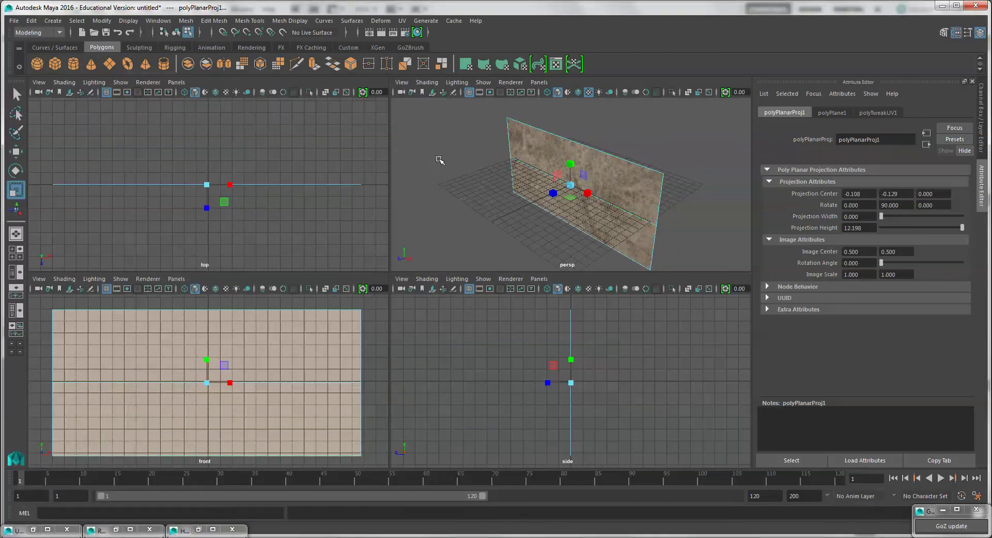
pyautogui.click(446, 164)
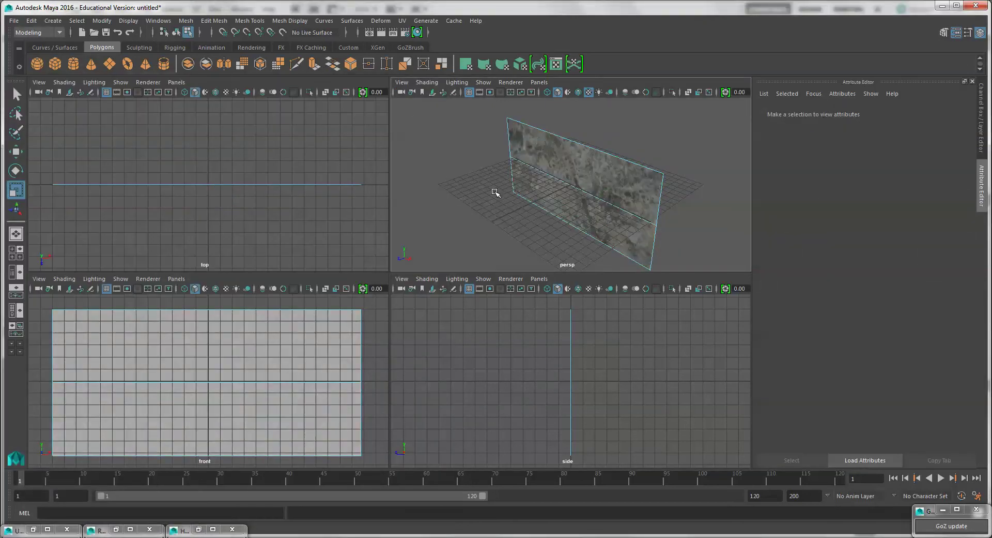
pyautogui.click(581, 174)
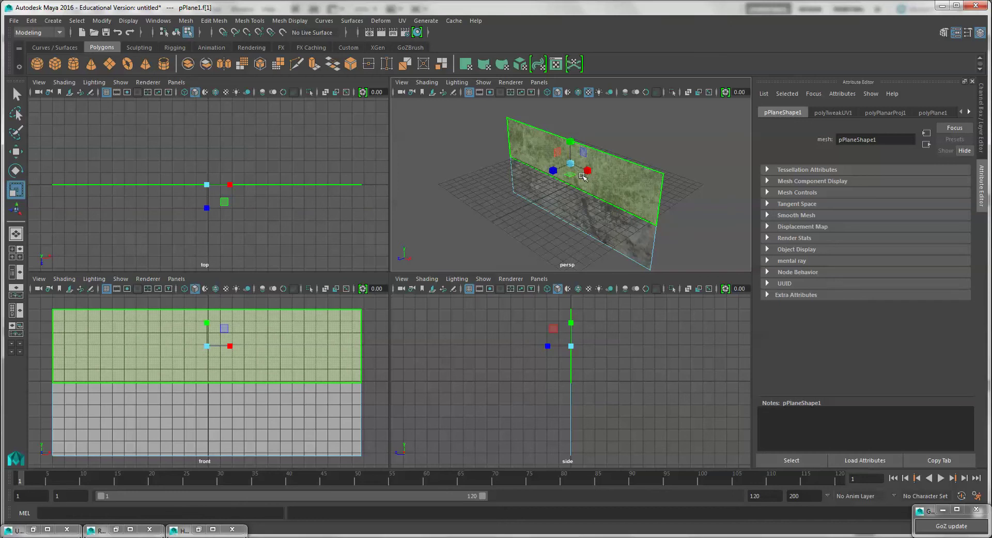
pyautogui.rightClick(618, 171)
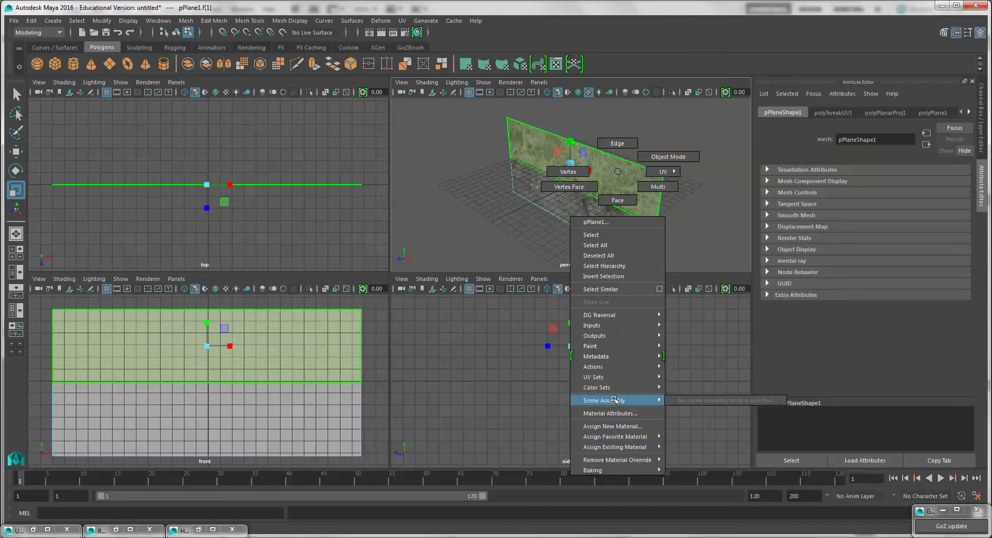
pyautogui.click(626, 427)
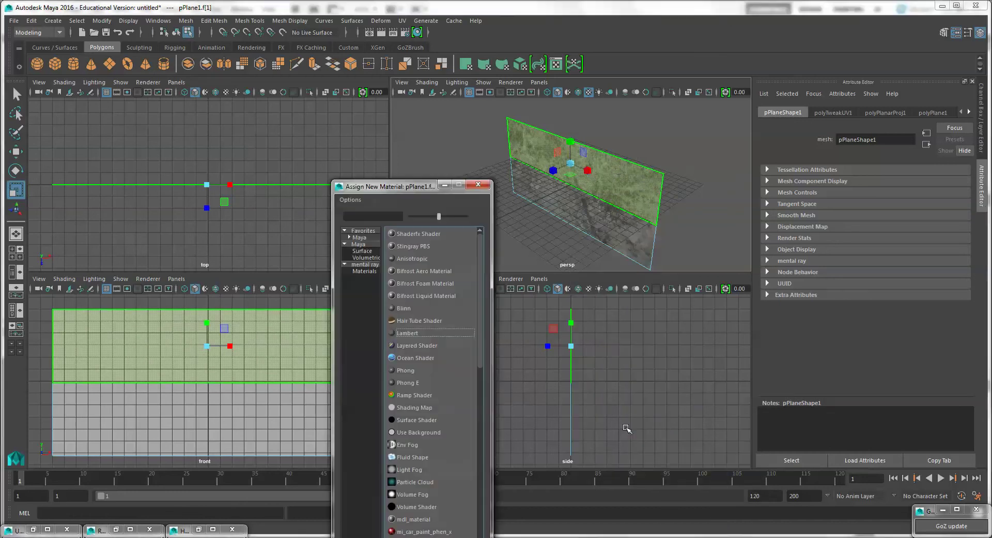
pyautogui.click(413, 309)
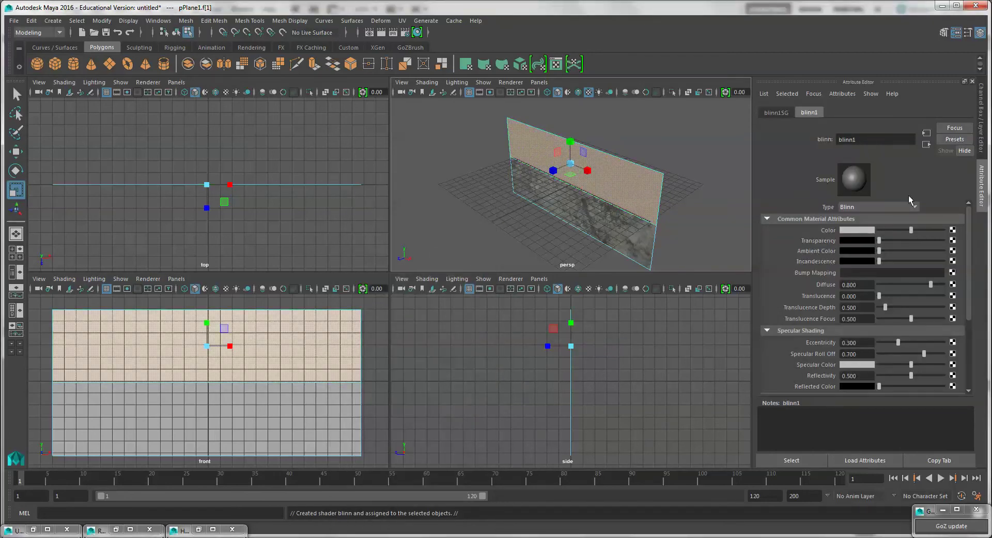
pyautogui.doubleClick(844, 139)
pyautogui.write('w')
pyautogui.write('indows')
pyautogui.press('Return')
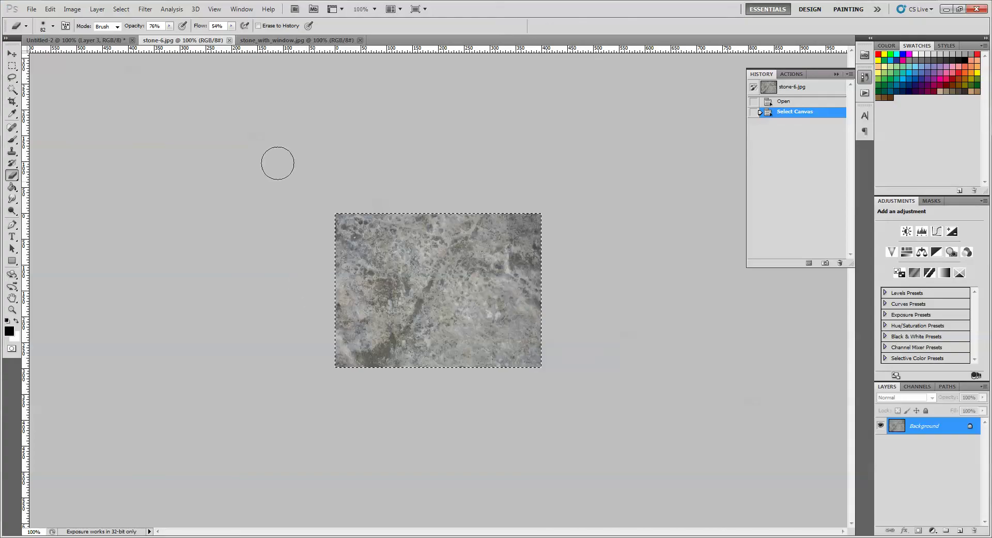
pyautogui.click(262, 41)
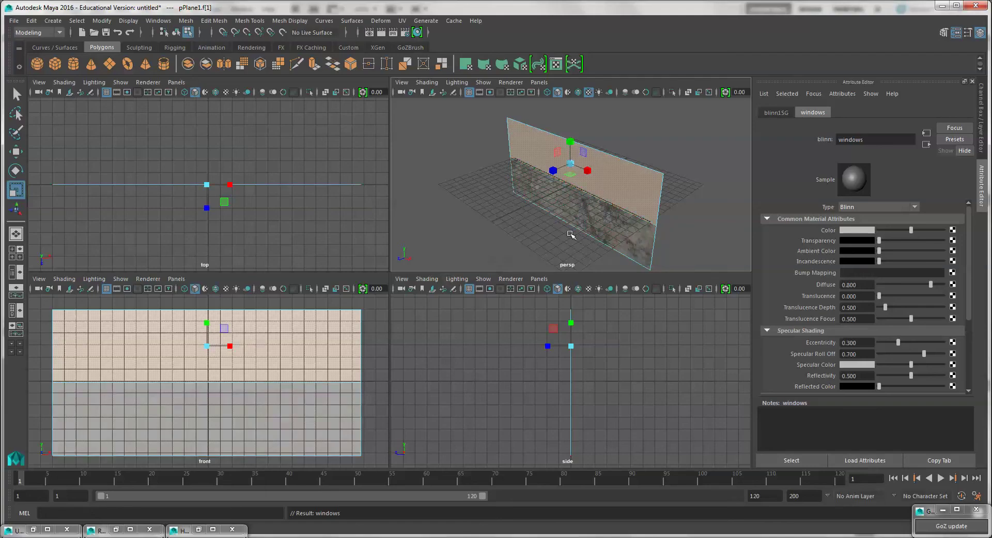
# Load stone_with_window.jpg as a File texture on the window material's Color.
pyautogui.click(952, 230)
pyautogui.click(456, 273)
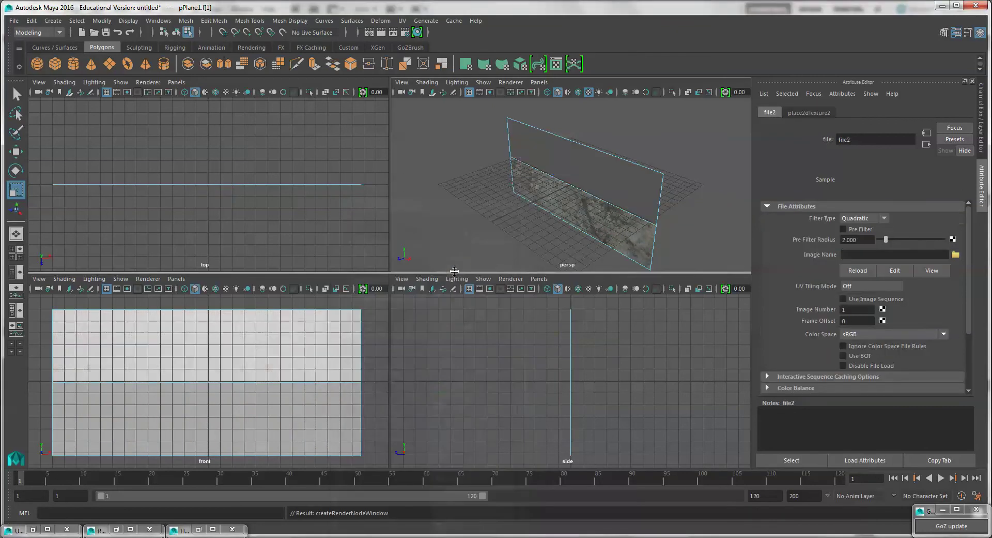
pyautogui.click(955, 254)
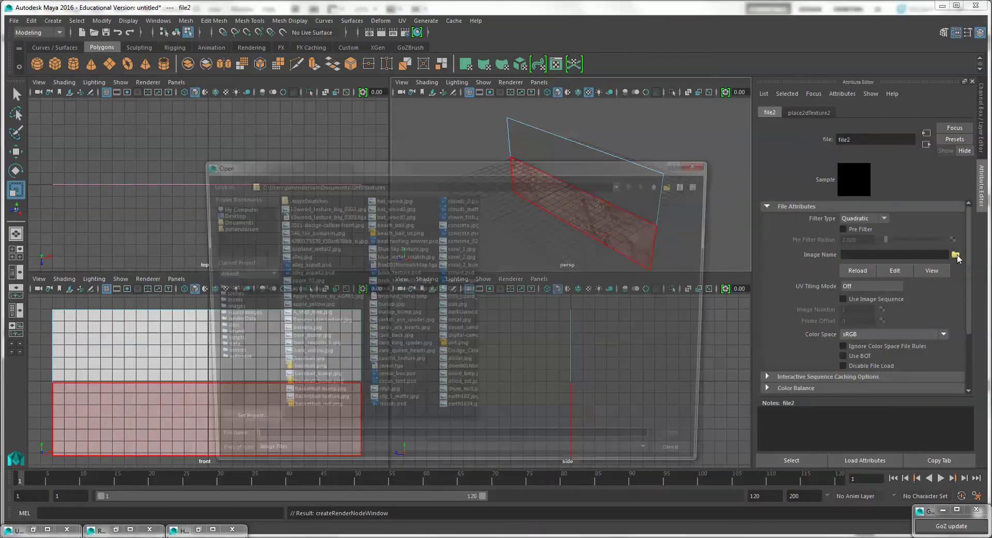
pyautogui.write('star_field.jpg')
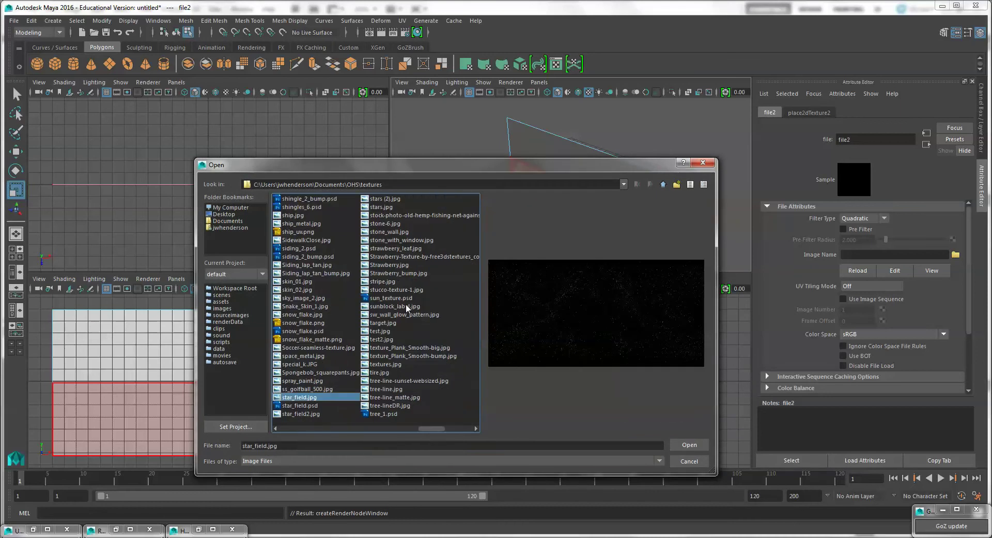
pyautogui.click(414, 245)
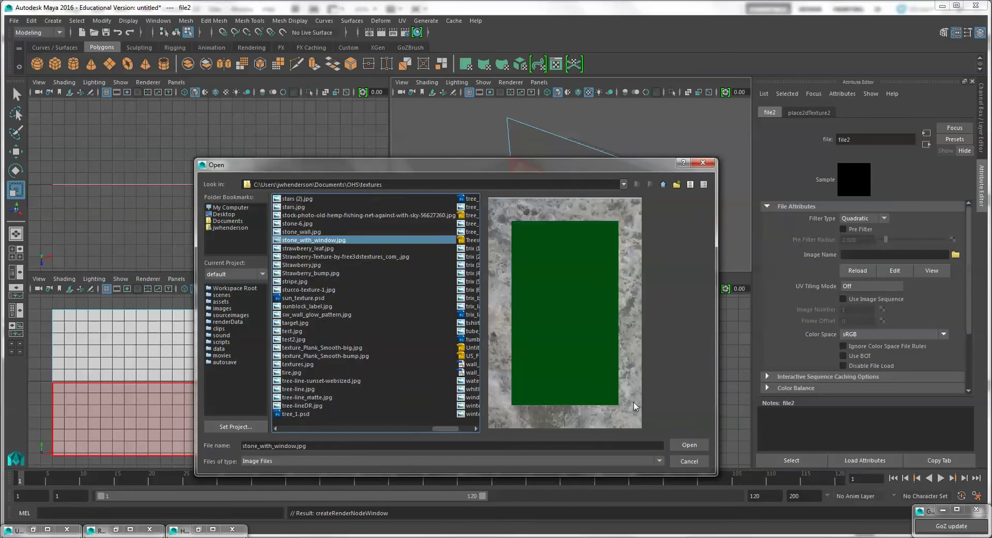
pyautogui.click(677, 445)
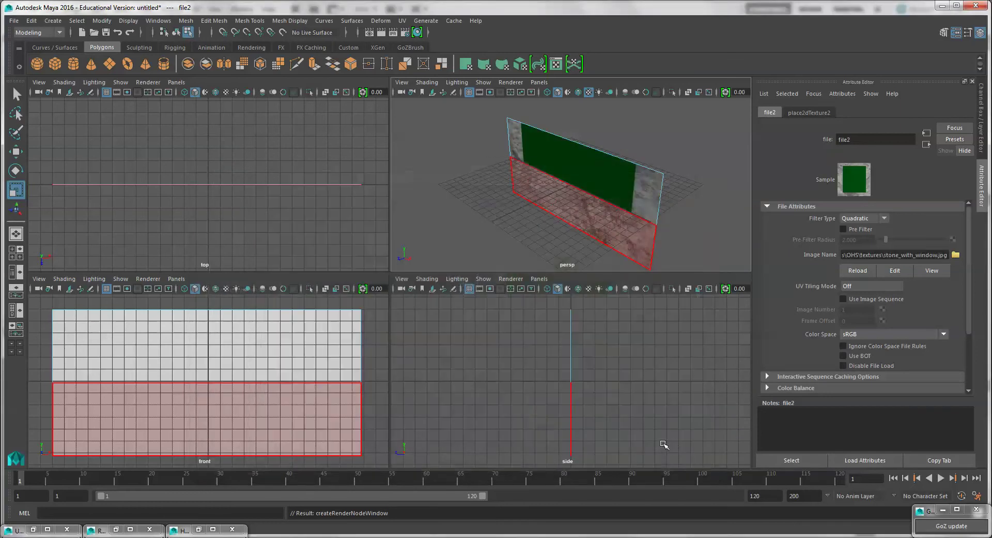
# Select the wall's upper face and show it in the UV Editor.
pyautogui.click(613, 180)
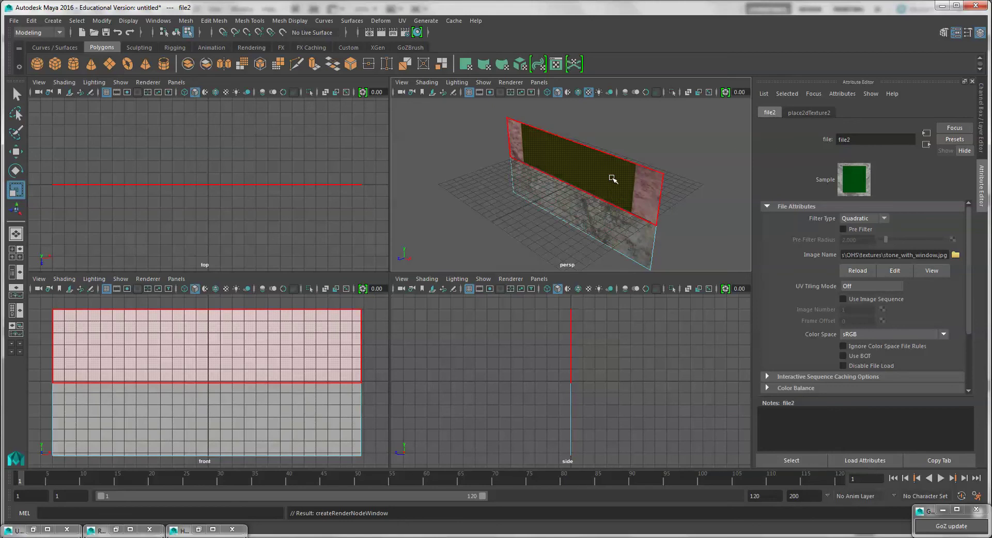
pyautogui.click(613, 179)
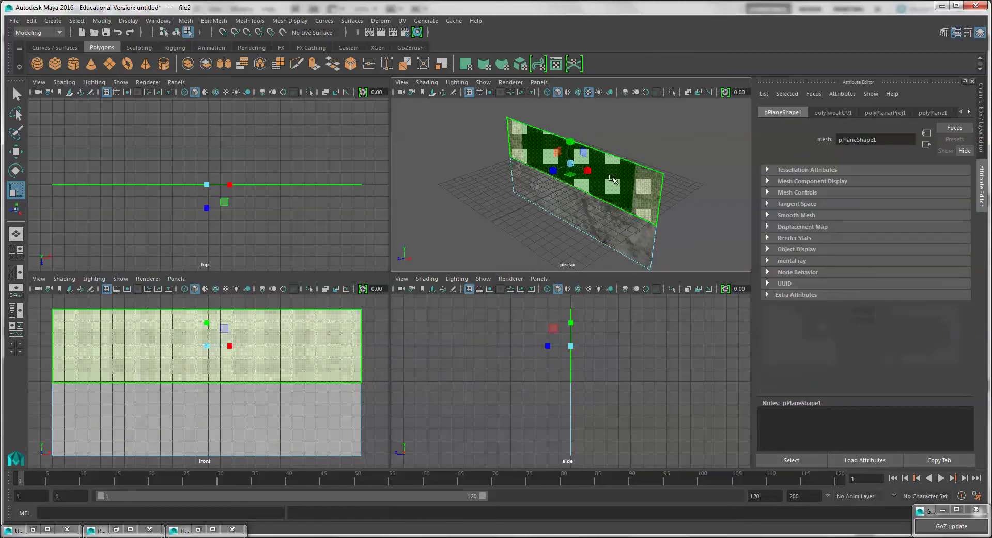
pyautogui.click(403, 21)
pyautogui.click(413, 47)
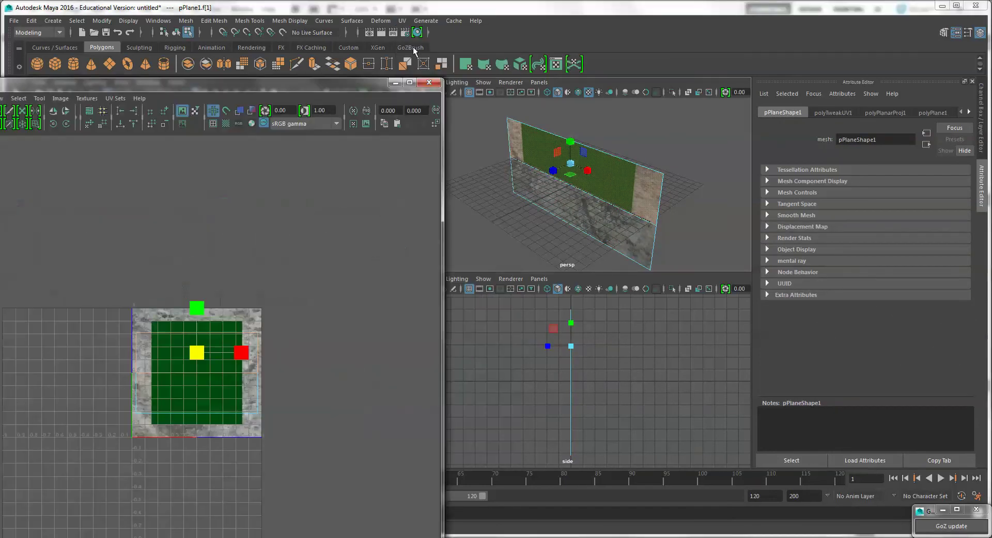
pyautogui.moveTo(224, 88); pyautogui.dragTo(352, 83)
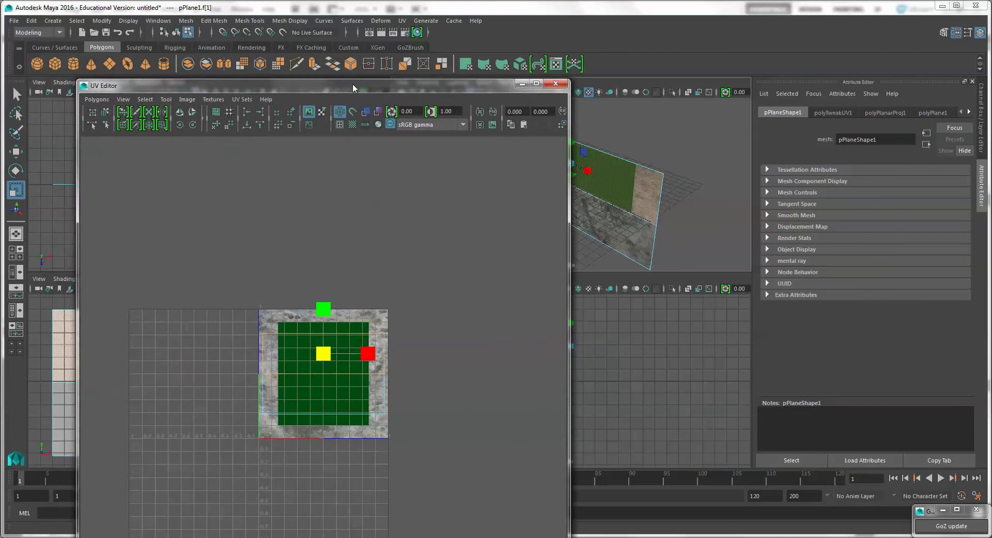
# Select the upper face's contained UVs and stretch them horizontally.
pyautogui.click(148, 99)
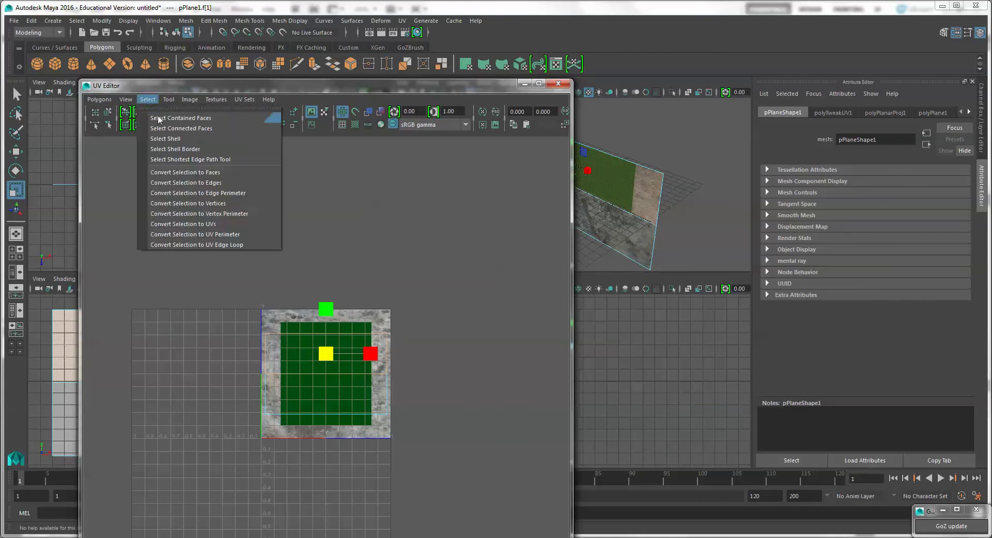
pyautogui.click(166, 136)
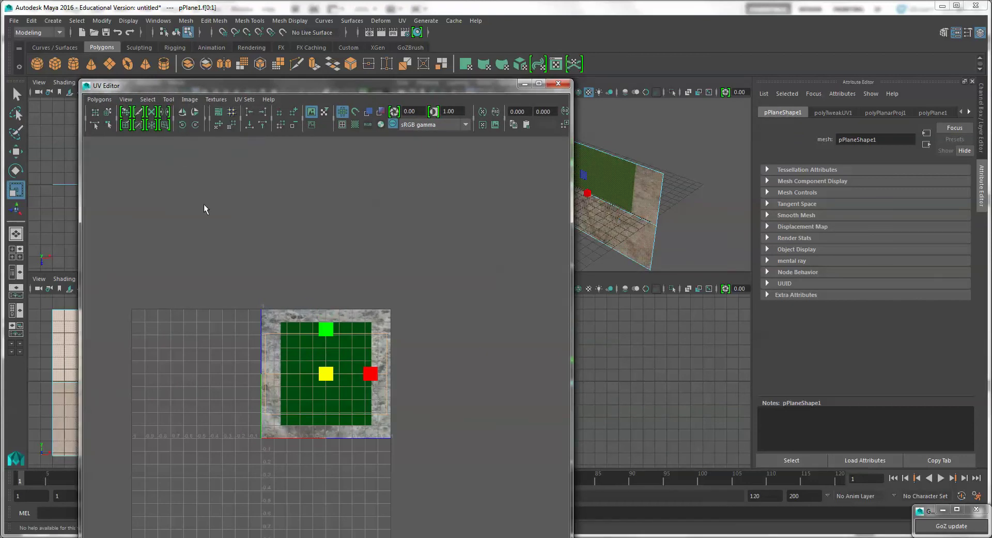
pyautogui.click(620, 189)
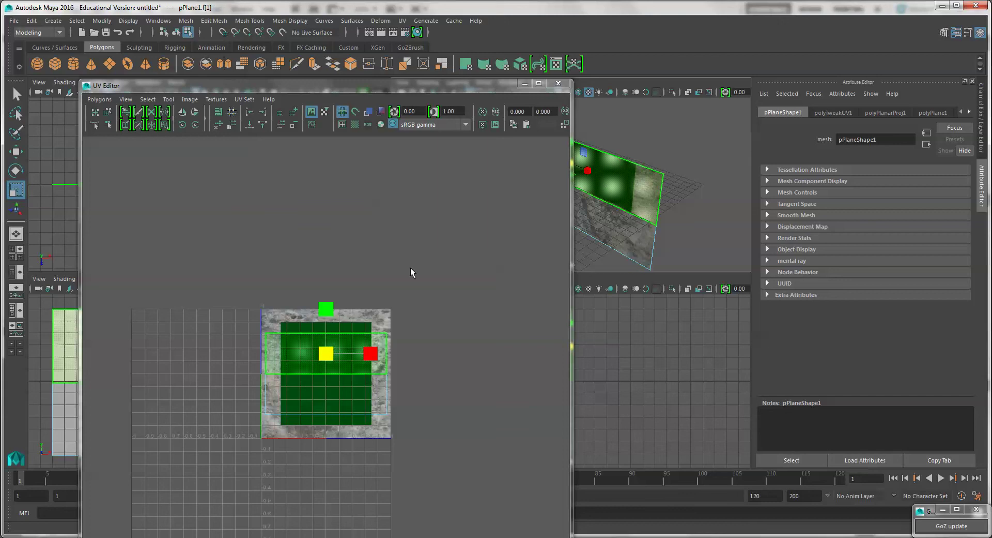
pyautogui.moveTo(372, 355); pyautogui.dragTo(398, 350)
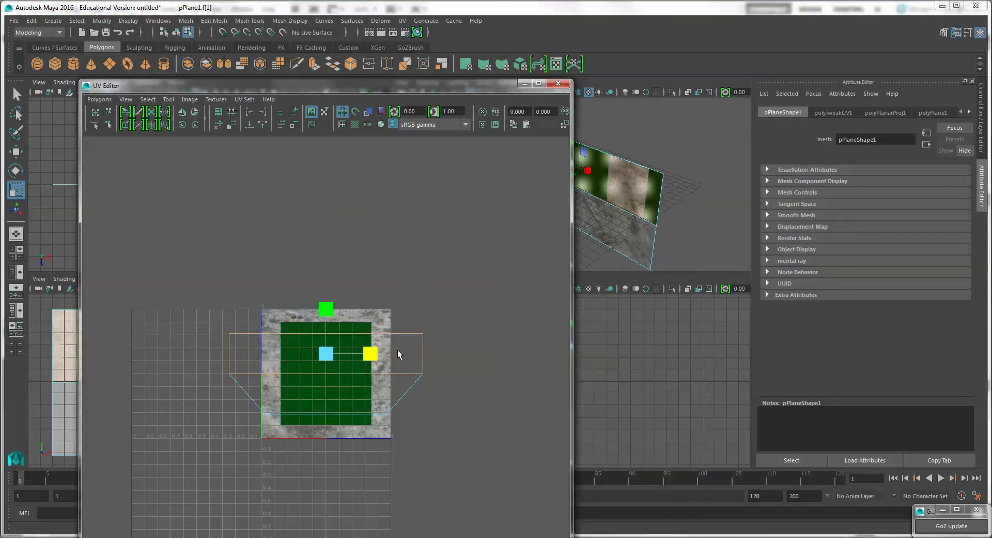
# Undo the UV stretch and cut a UV seam along the horizontal middle edge.
pyautogui.hotkey('ctrl', 'z')
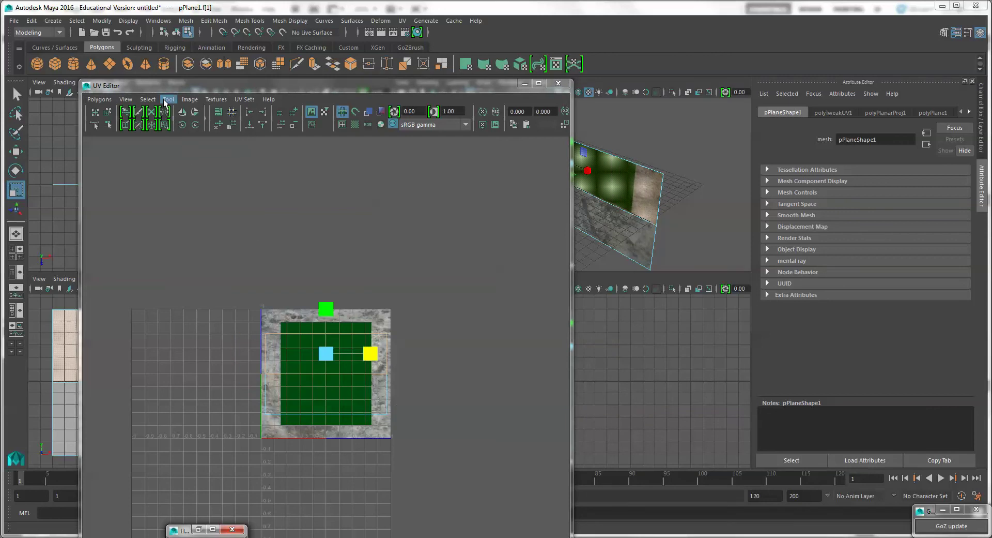
pyautogui.click(165, 102)
pyautogui.click(181, 191)
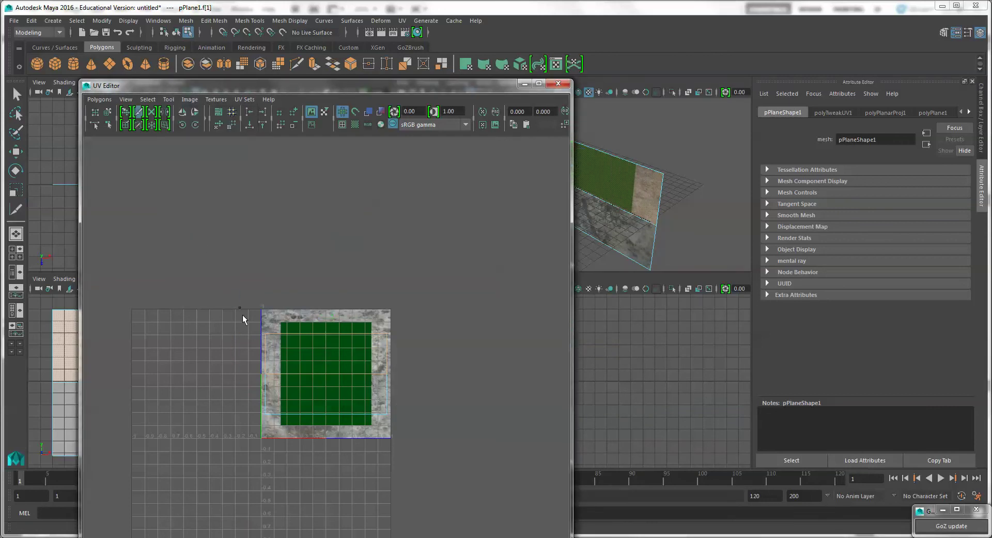
pyautogui.click(262, 371)
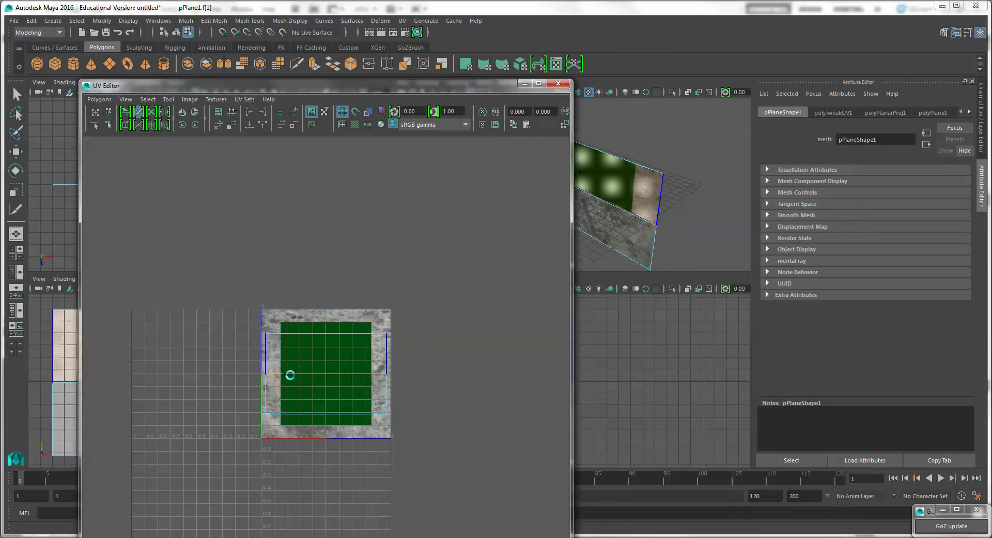
pyautogui.moveTo(315, 379); pyautogui.dragTo(362, 376)
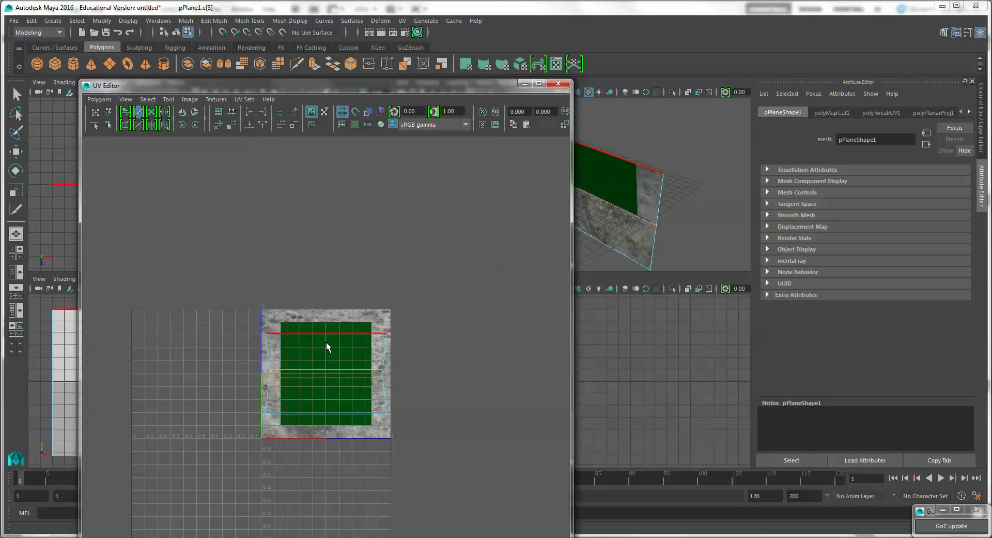
pyautogui.keyDown('shift'); pyautogui.moveTo(327, 342); pyautogui.dragTo(354, 337, button='right'); pyautogui.keyUp('shift')
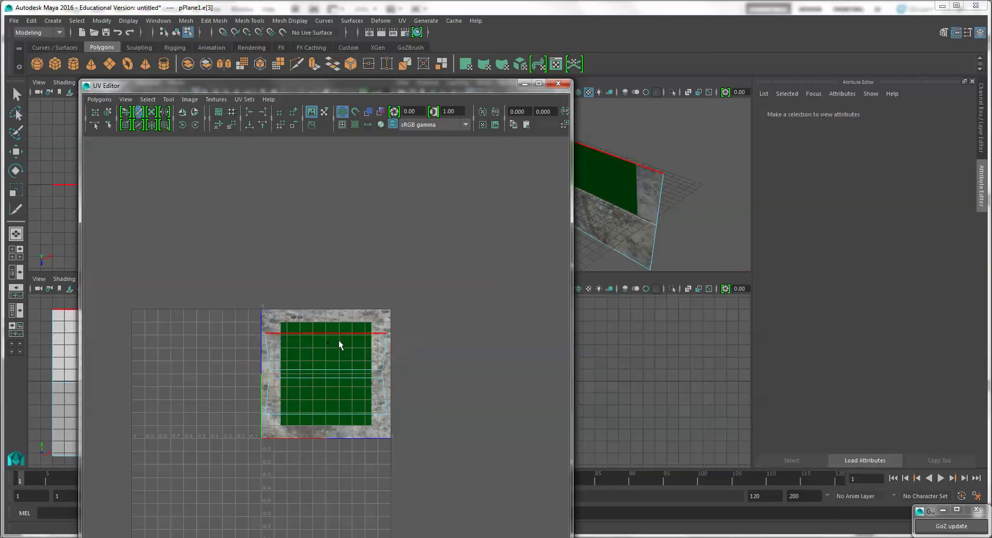
pyautogui.press('q')
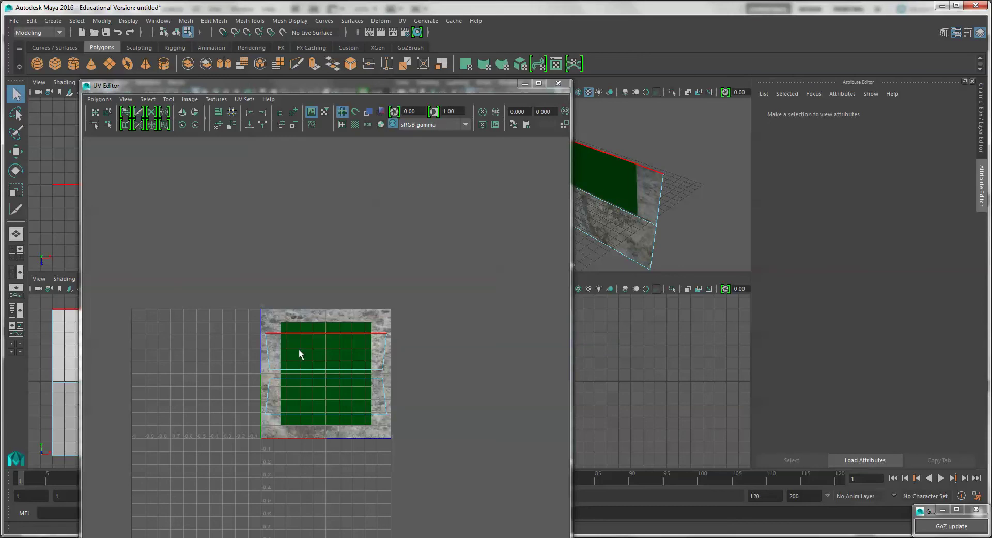
pyautogui.moveTo(299, 349)
pyautogui.mouseDown(button='right')
pyautogui.moveTo(358, 350)
pyautogui.moveTo(351, 344)
pyautogui.mouseUp(button='right')
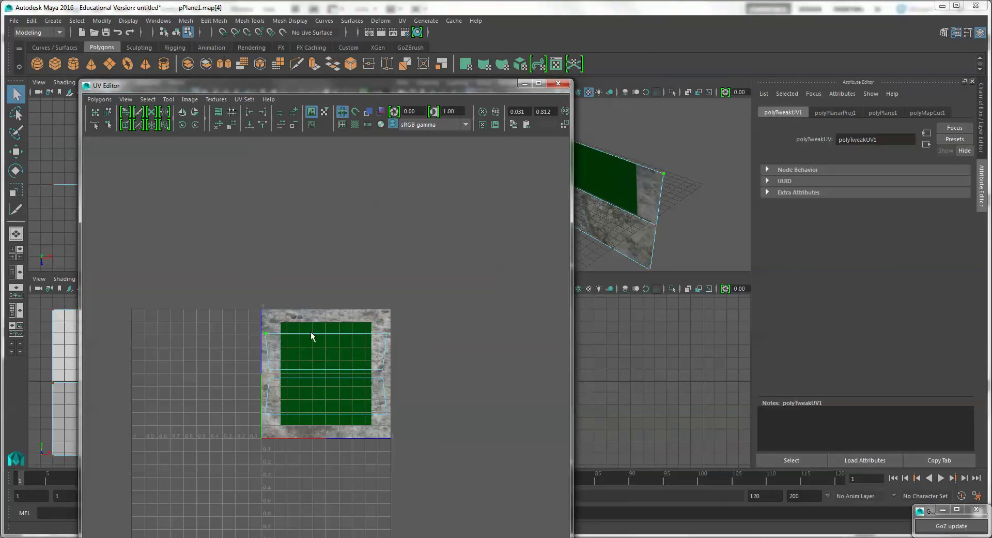
# Select the upper shell's border UVs and scale them wider and taller to tile the window.
pyautogui.click(148, 99)
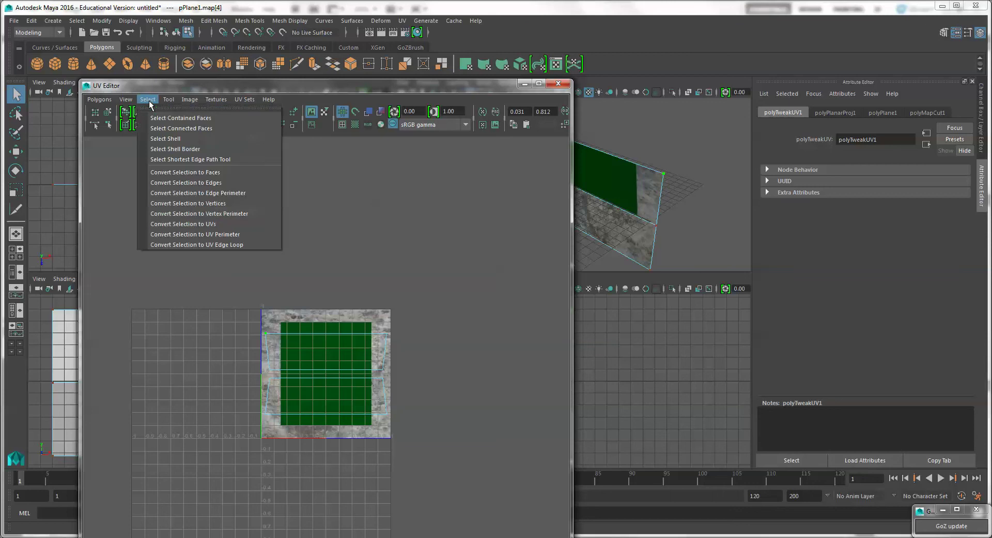
pyautogui.click(176, 148)
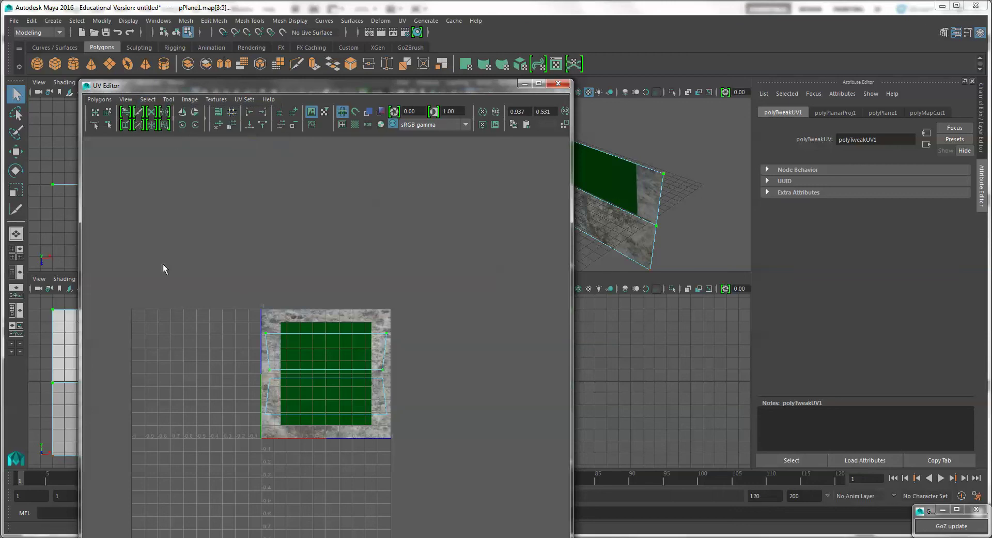
pyautogui.click(16, 190)
pyautogui.moveTo(375, 351); pyautogui.dragTo(577, 348)
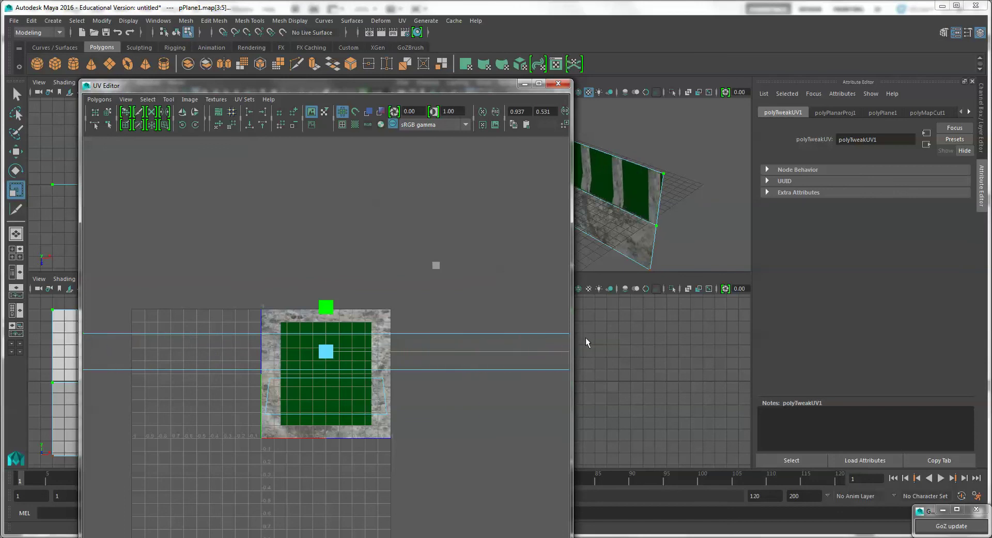
pyautogui.moveTo(326, 307); pyautogui.dragTo(339, 256)
pyautogui.scroll(-2, 355, 265)
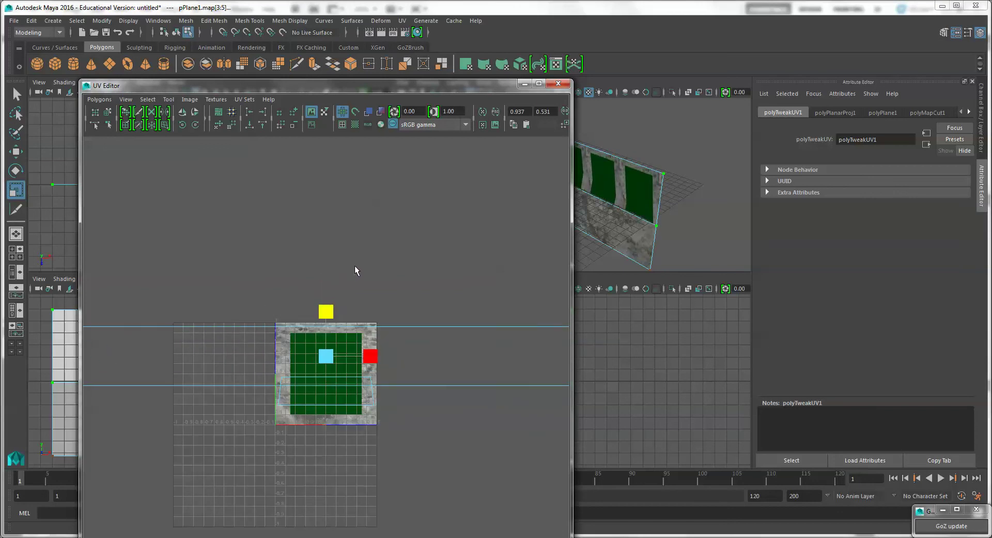
pyautogui.scroll(-2, 354, 268)
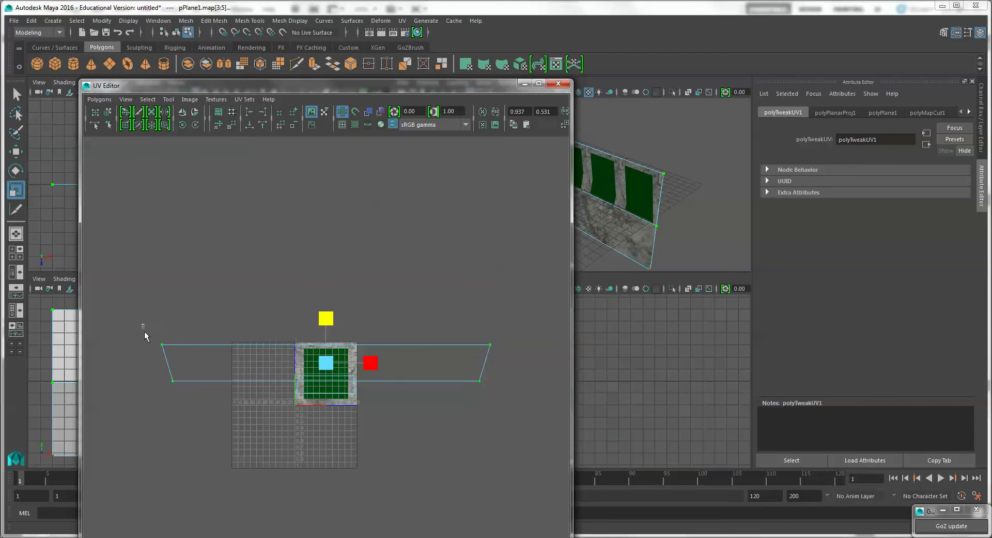
# Straighten the upper UV shell's sides by moving its left and right corner UVs inward.
pyautogui.moveTo(145, 331); pyautogui.dragTo(187, 352)
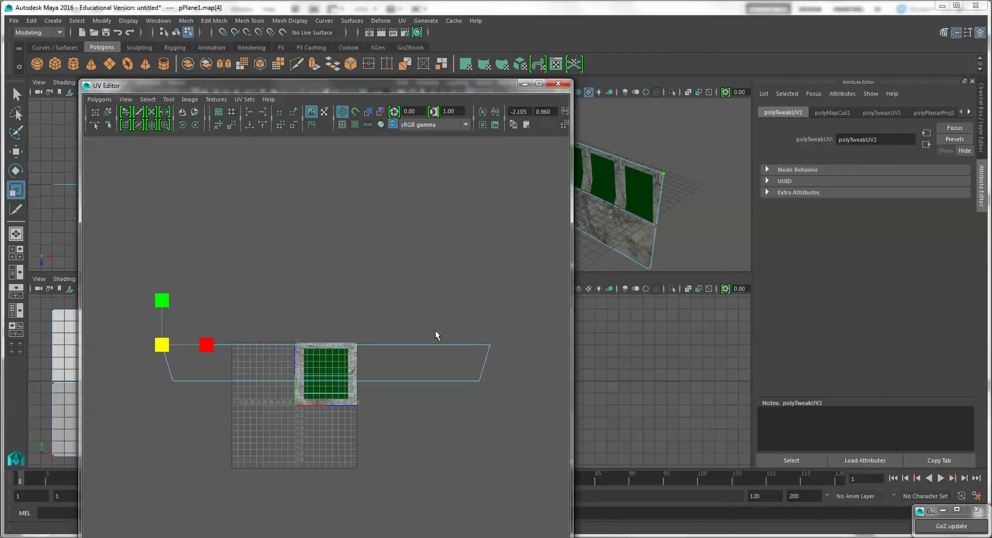
pyautogui.moveTo(403, 344); pyautogui.dragTo(439, 349, button='right')
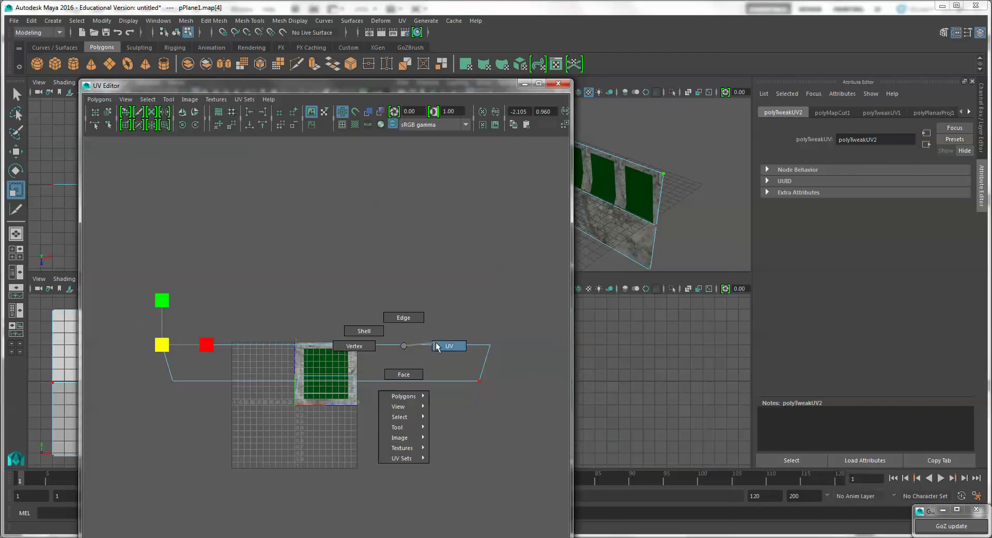
pyautogui.moveTo(506, 347); pyautogui.dragTo(508, 346)
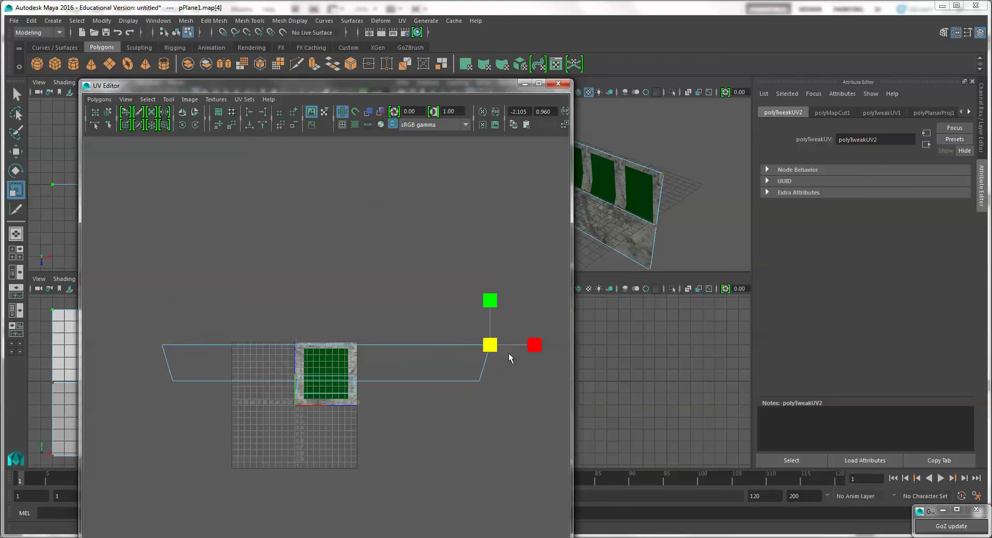
pyautogui.click(16, 151)
pyautogui.moveTo(538, 346); pyautogui.dragTo(528, 345)
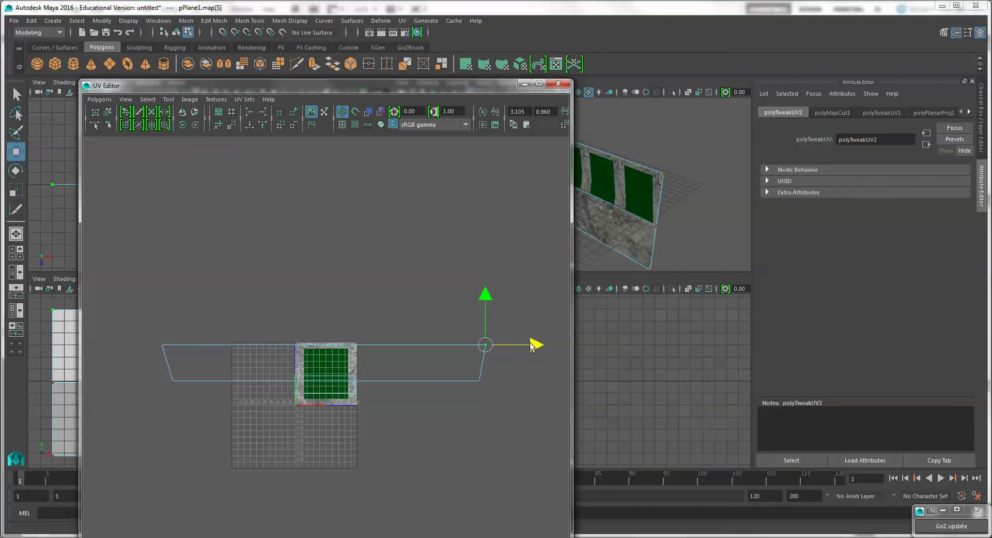
pyautogui.moveTo(189, 349); pyautogui.dragTo(153, 336)
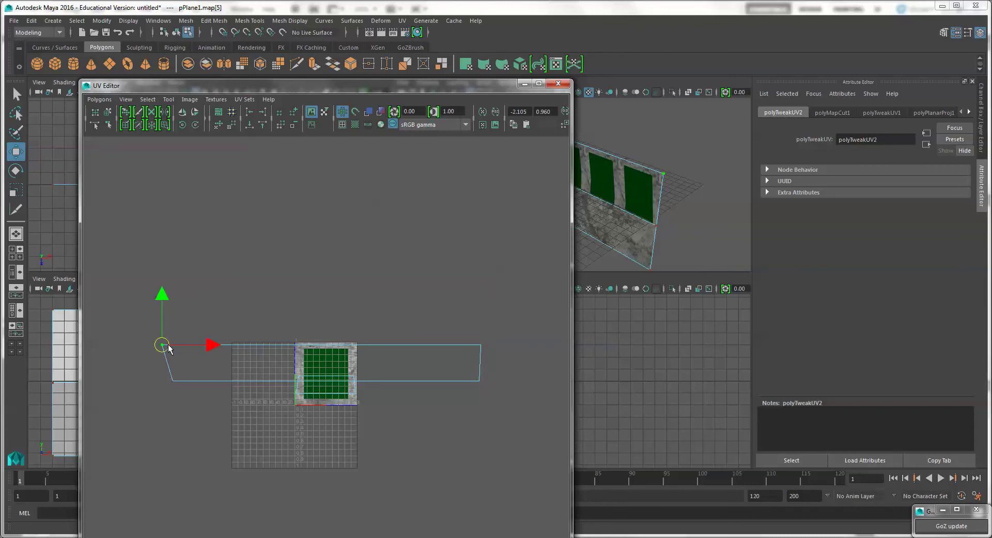
pyautogui.moveTo(214, 344); pyautogui.dragTo(222, 345)
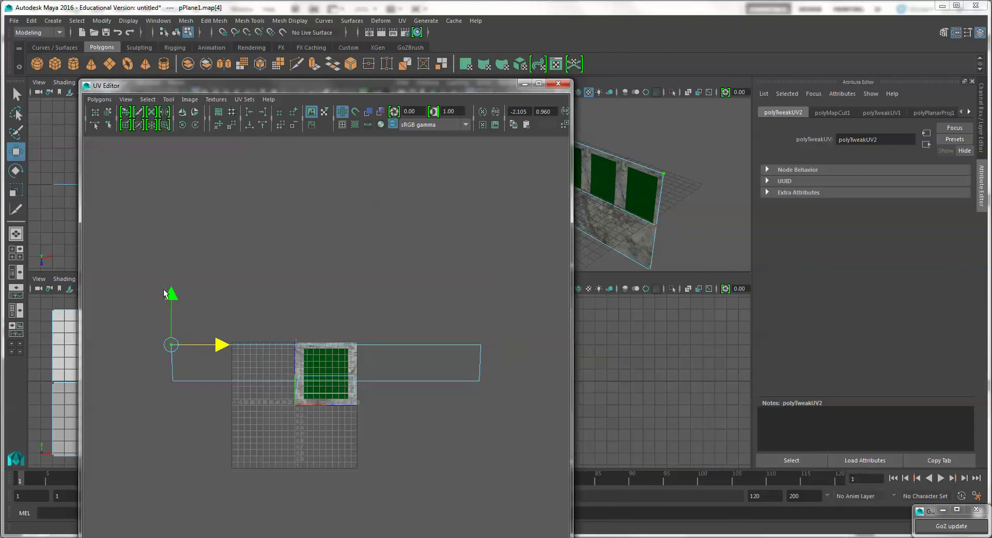
# Move the whole upper shell down, stretch it taller to fit five windows, and hide the UV editor.
pyautogui.click(148, 99)
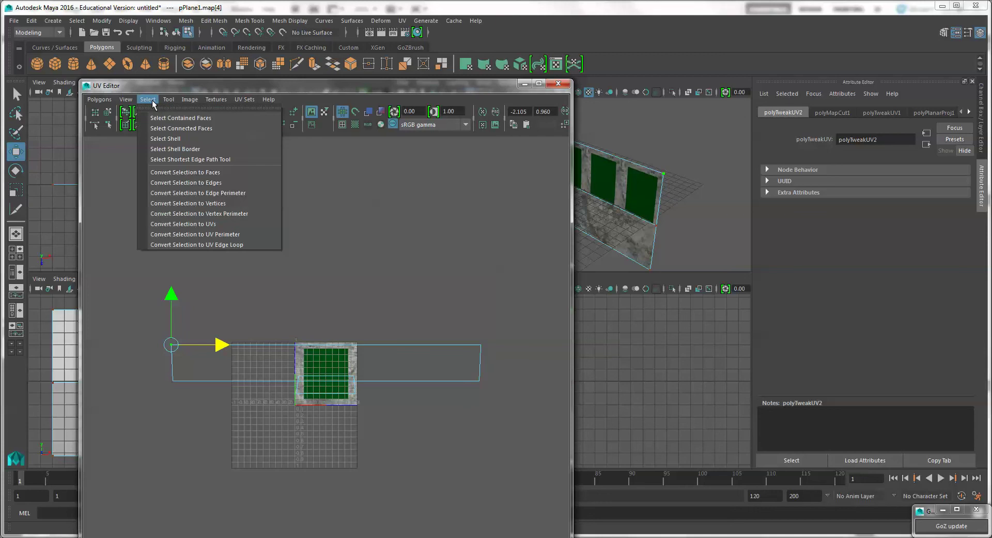
pyautogui.click(180, 139)
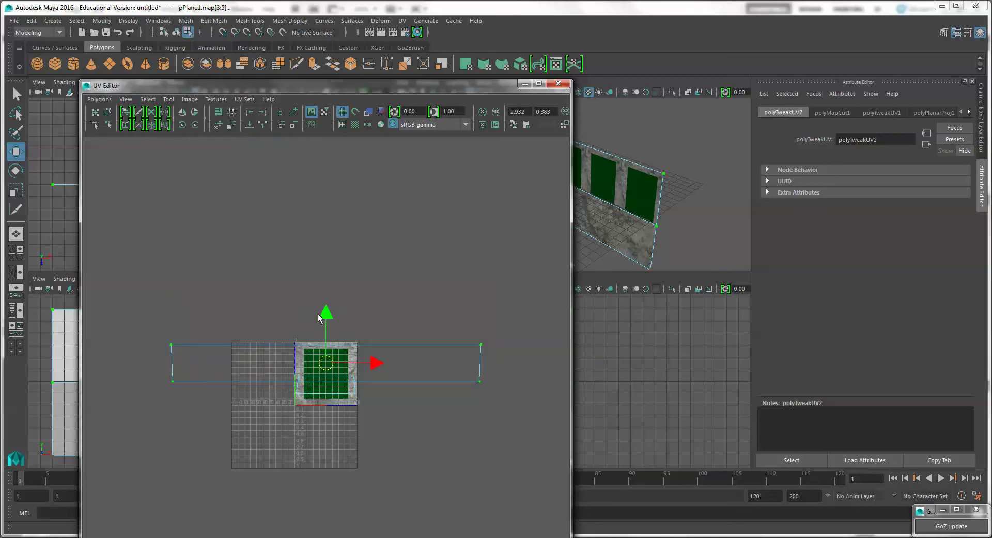
pyautogui.moveTo(328, 319); pyautogui.dragTo(329, 331)
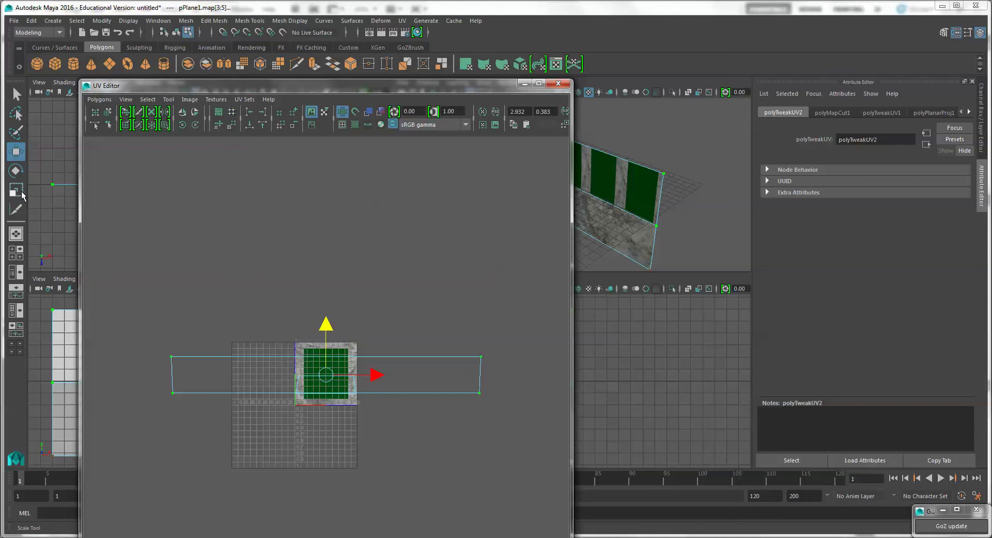
pyautogui.click(21, 193)
pyautogui.moveTo(329, 327); pyautogui.dragTo(342, 297)
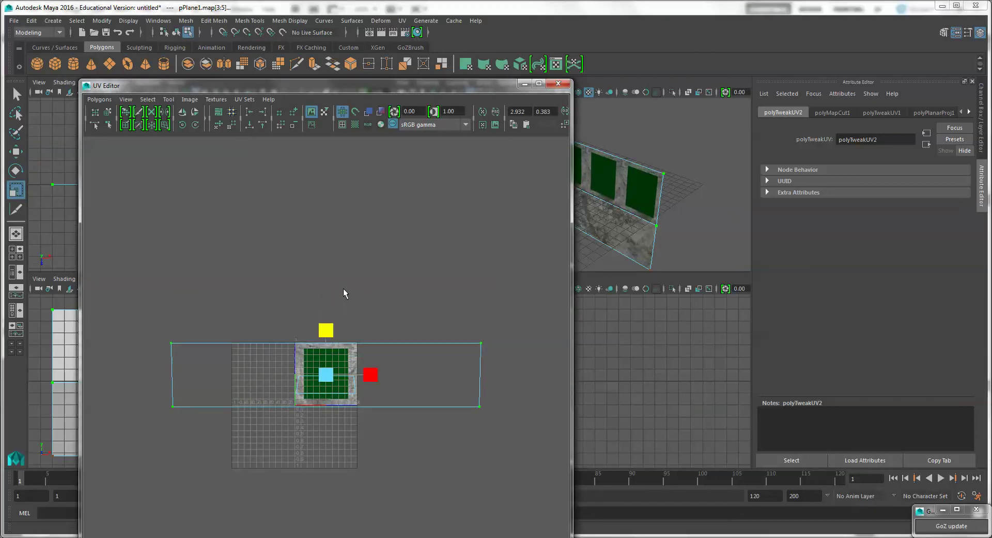
pyautogui.click(526, 84)
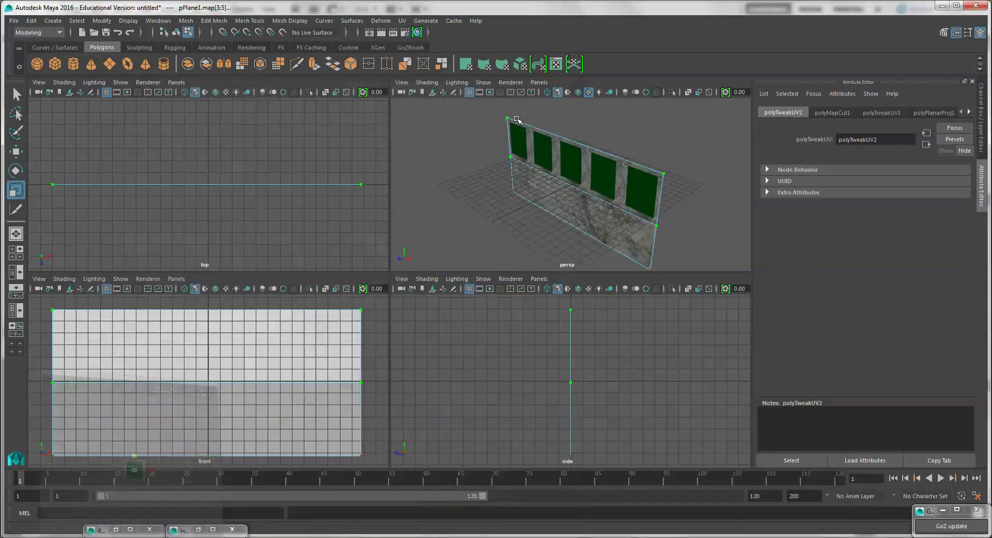
pyautogui.click(465, 228)
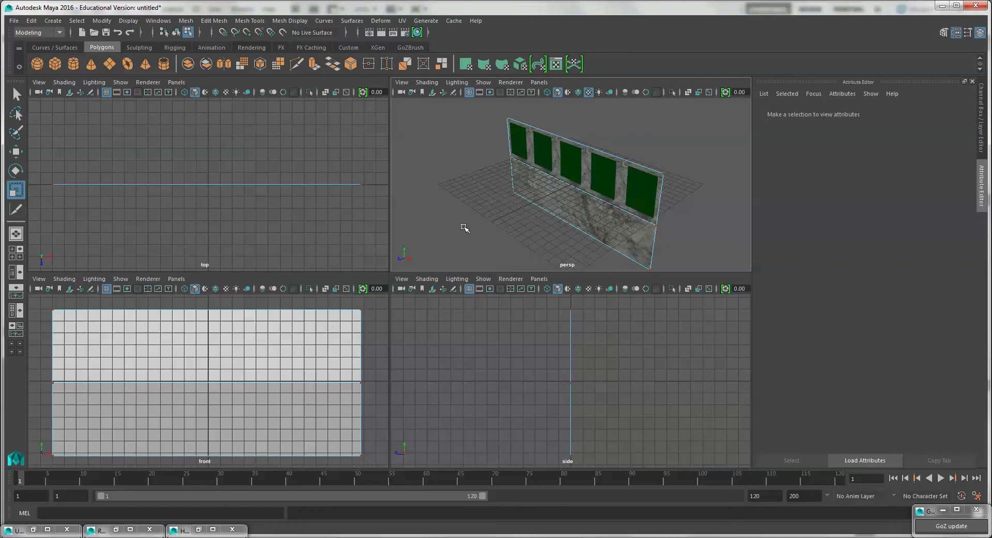